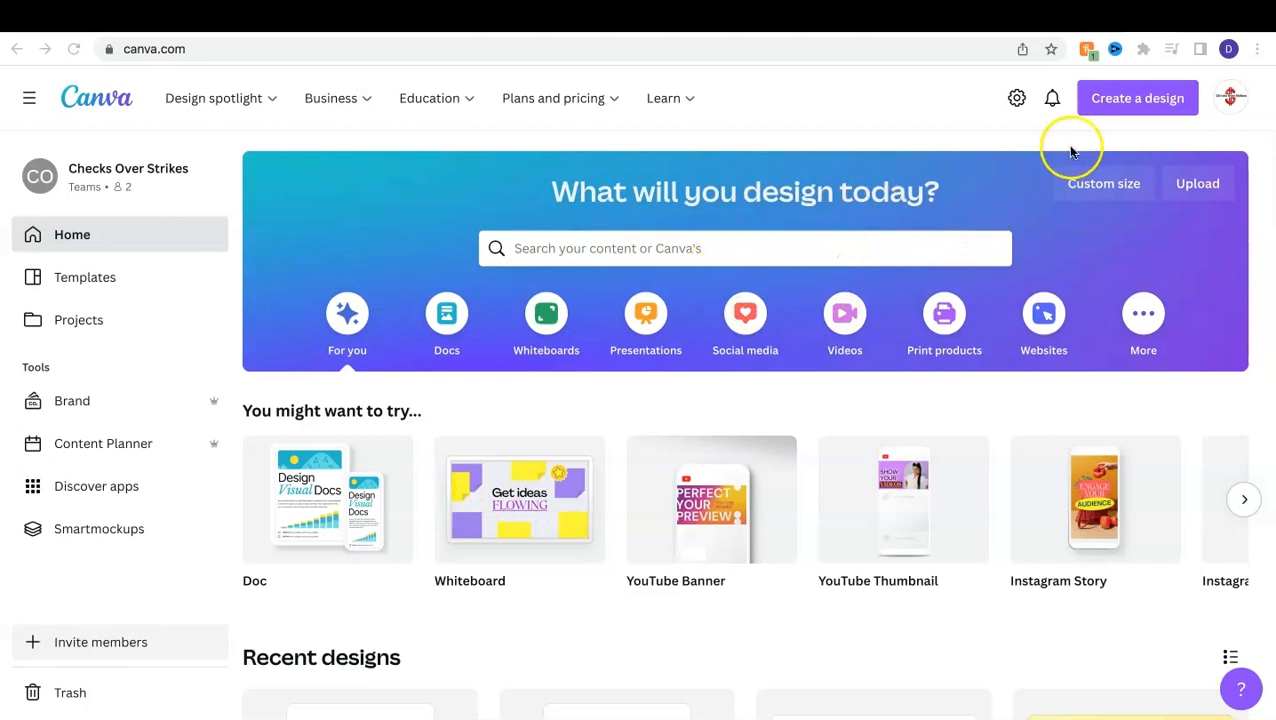
Step: Create a new blank YouTube Banner design at 2560 × 1440 px
{"action": "left_click", "coordinate": [1096, 116]}
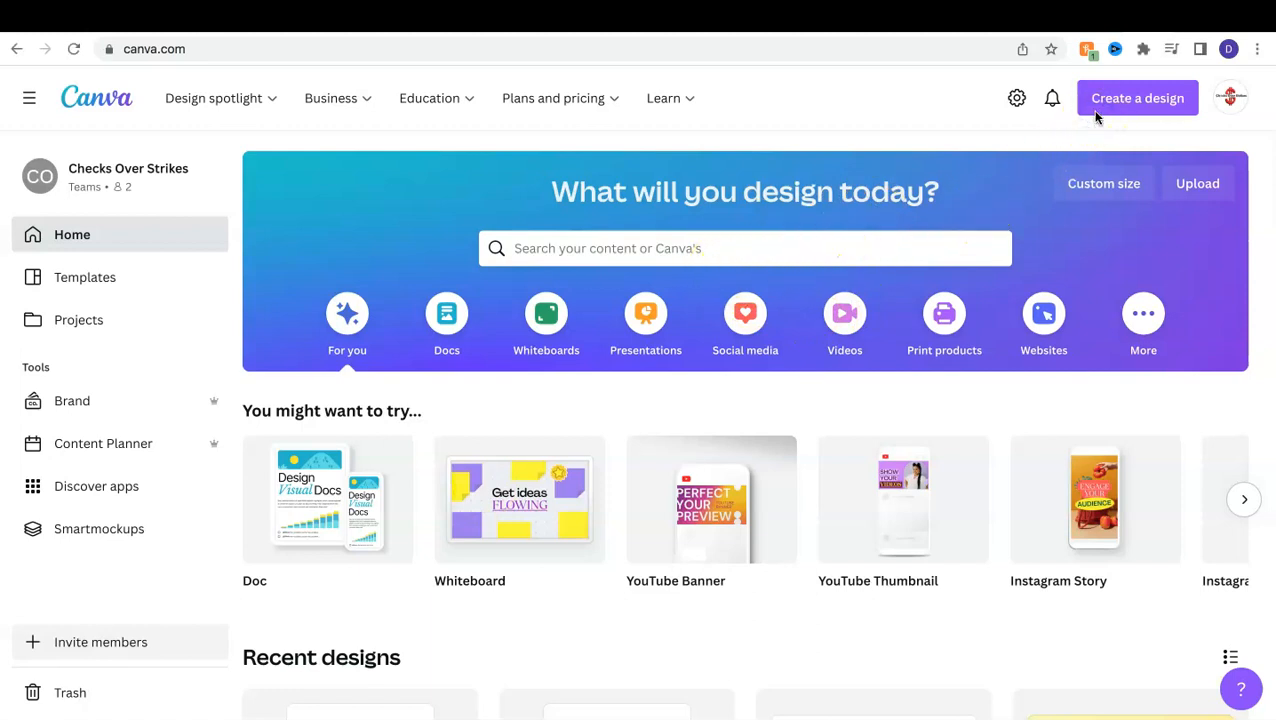
{"action": "left_click", "coordinate": [1119, 112]}
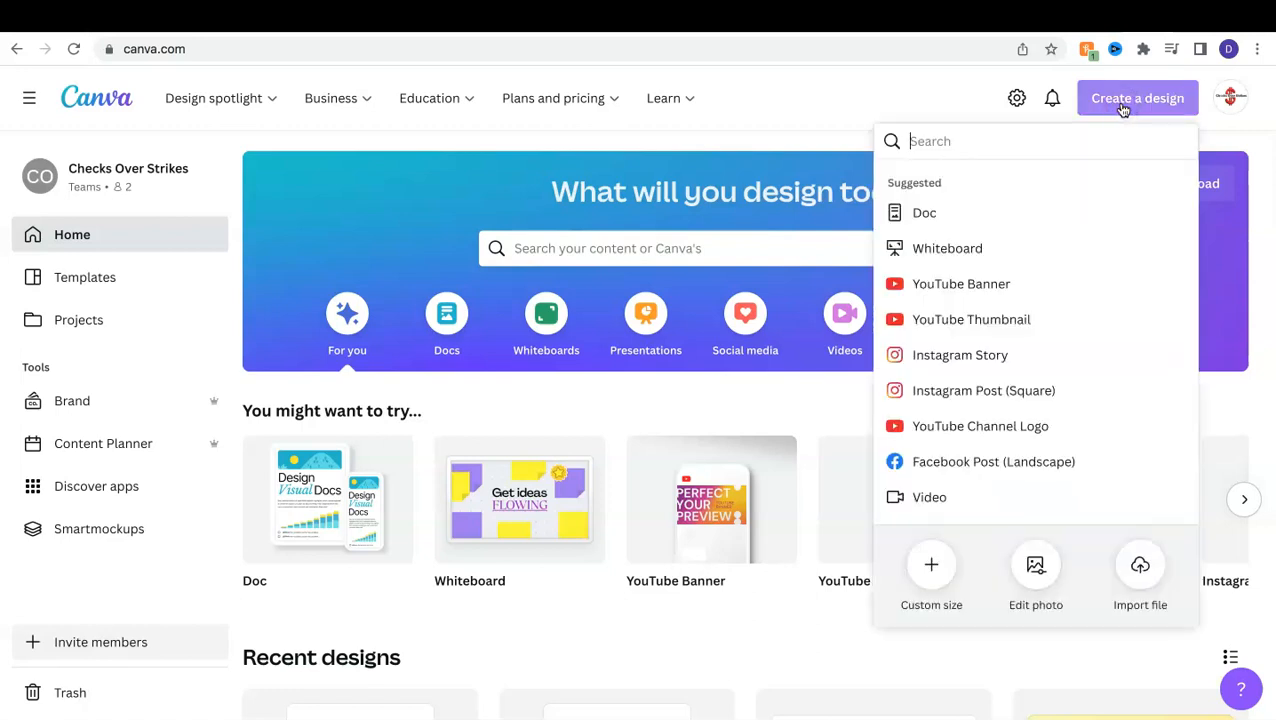
{"action": "left_click", "coordinate": [1040, 292]}
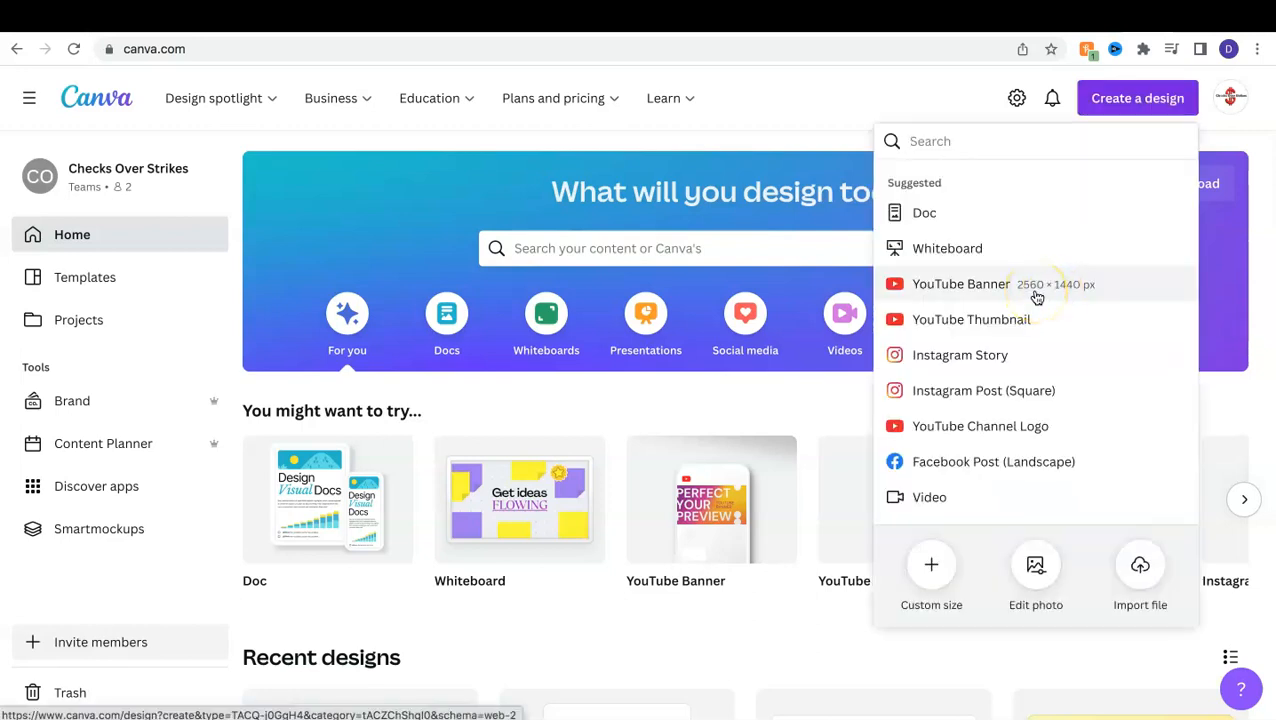
{"action": "left_click", "coordinate": [997, 287]}
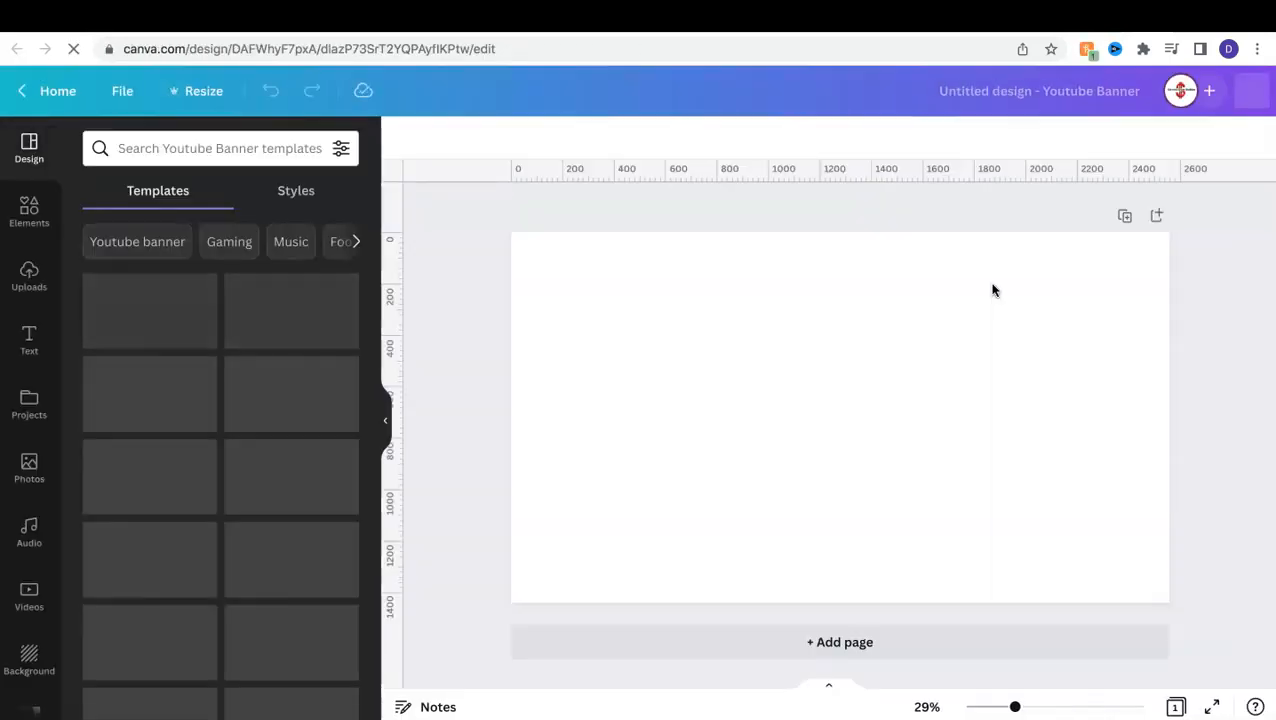
{"action": "left_click", "coordinate": [914, 330]}
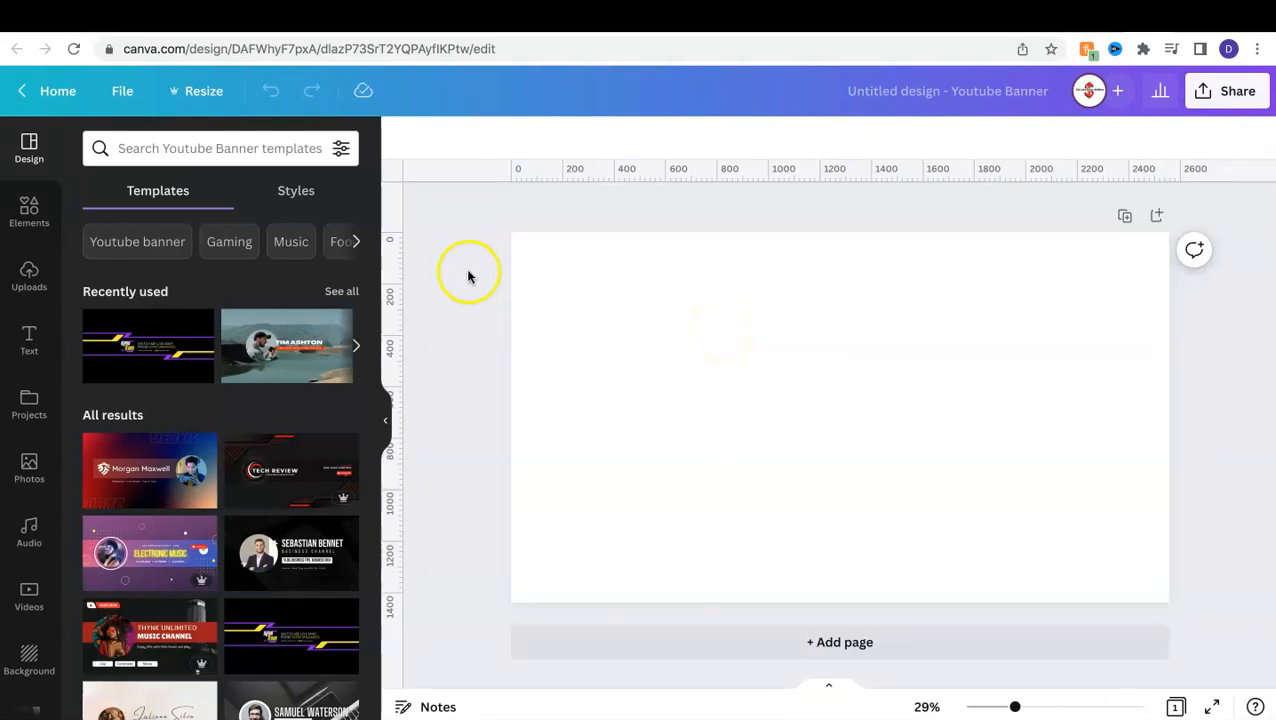
Step: Make sure rulers and guides are shown, and add a horizontal guide about 423 px below the banner's upper edge
{"action": "left_click", "coordinate": [124, 94]}
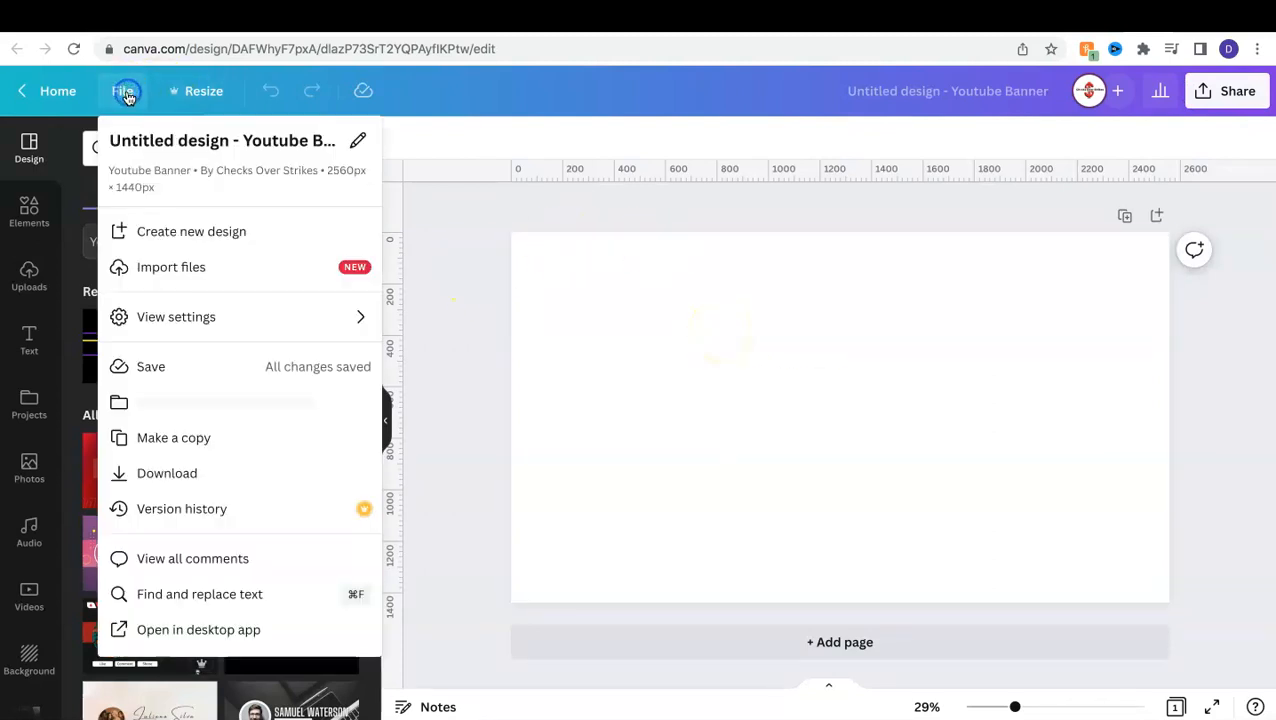
{"action": "mouse_move", "coordinate": [212, 319]}
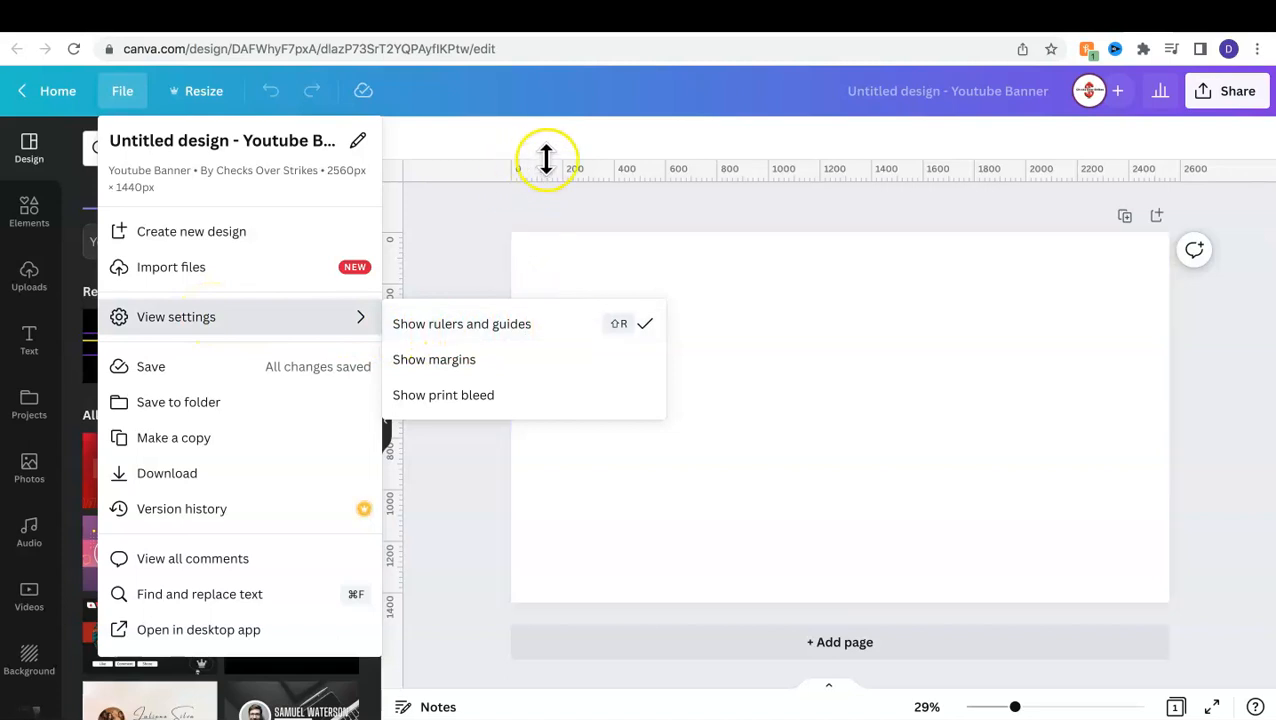
{"action": "left_click", "coordinate": [516, 216]}
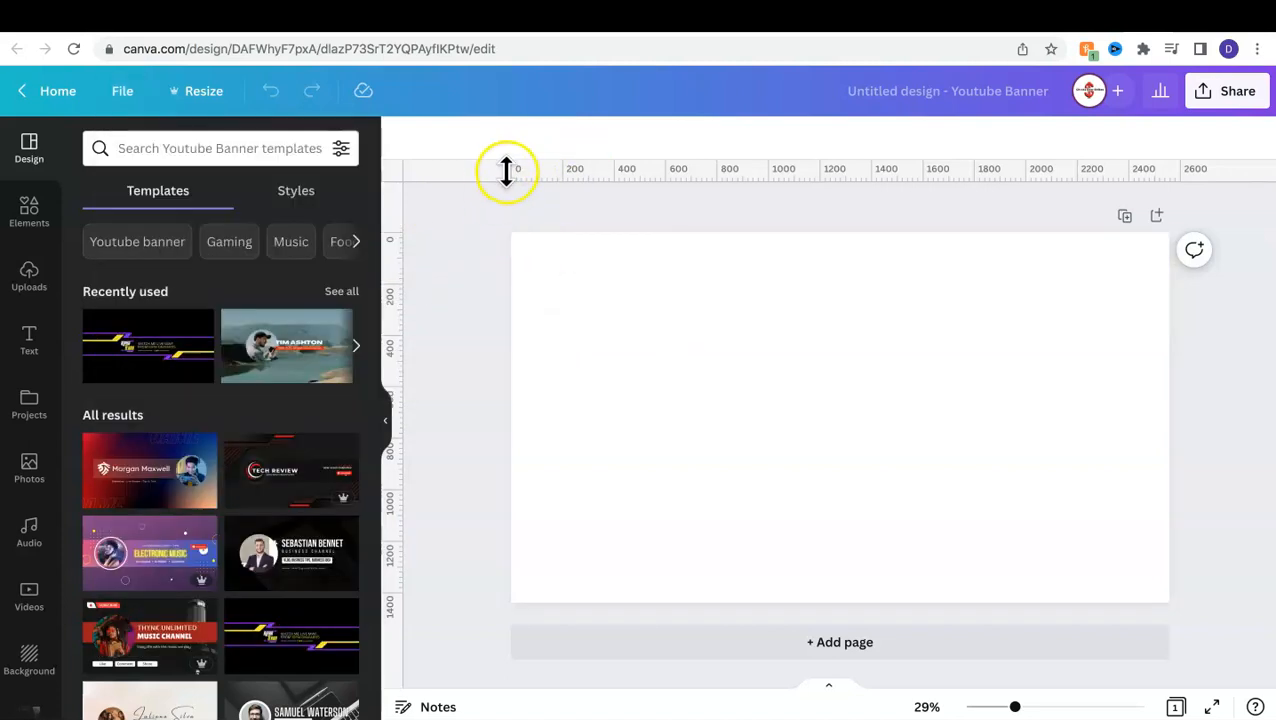
{"action": "left_click", "coordinate": [511, 172]}
{"action": "left_click_drag", "start_coordinate": [511, 172], "coordinate": [531, 341]}
{"action": "left_click_drag", "start_coordinate": [1015, 710], "coordinate": [1028, 710]}
Step: Search the elements for "square" and add the plain square shape to the banner
{"action": "type", "text": "sw"}
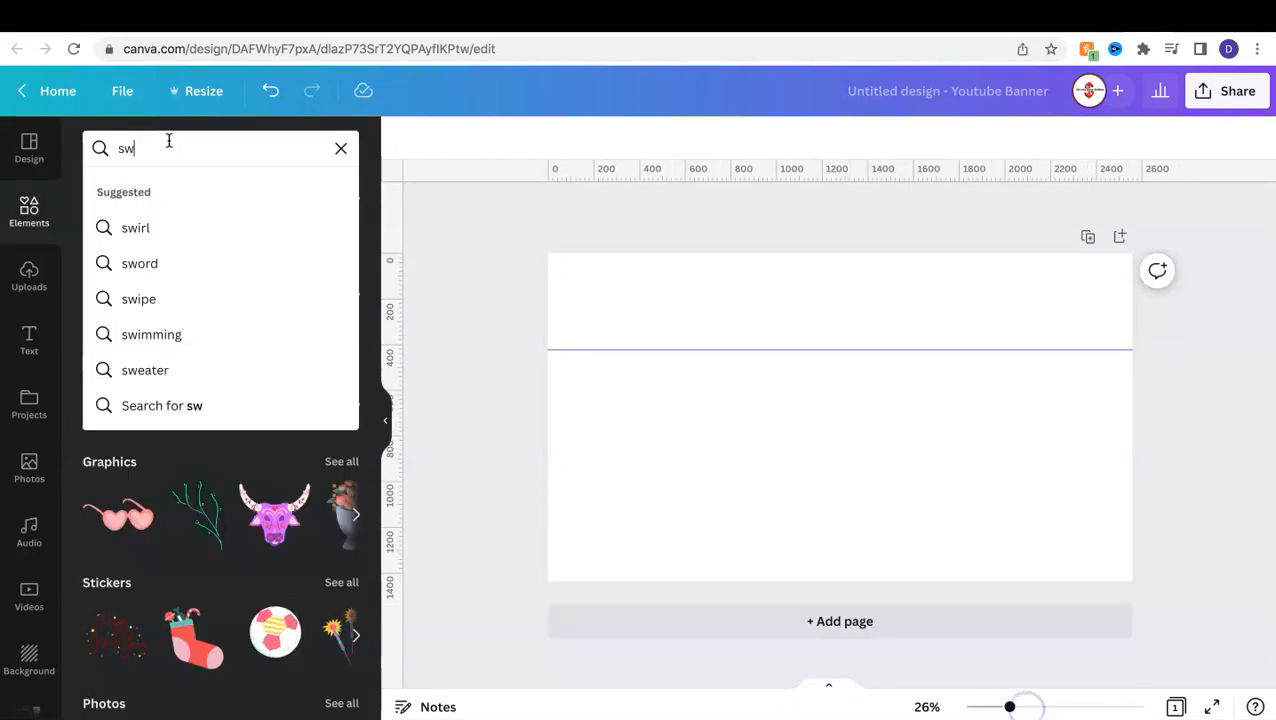
{"action": "key", "text": "BackSpace"}
{"action": "type", "text": "quare"}
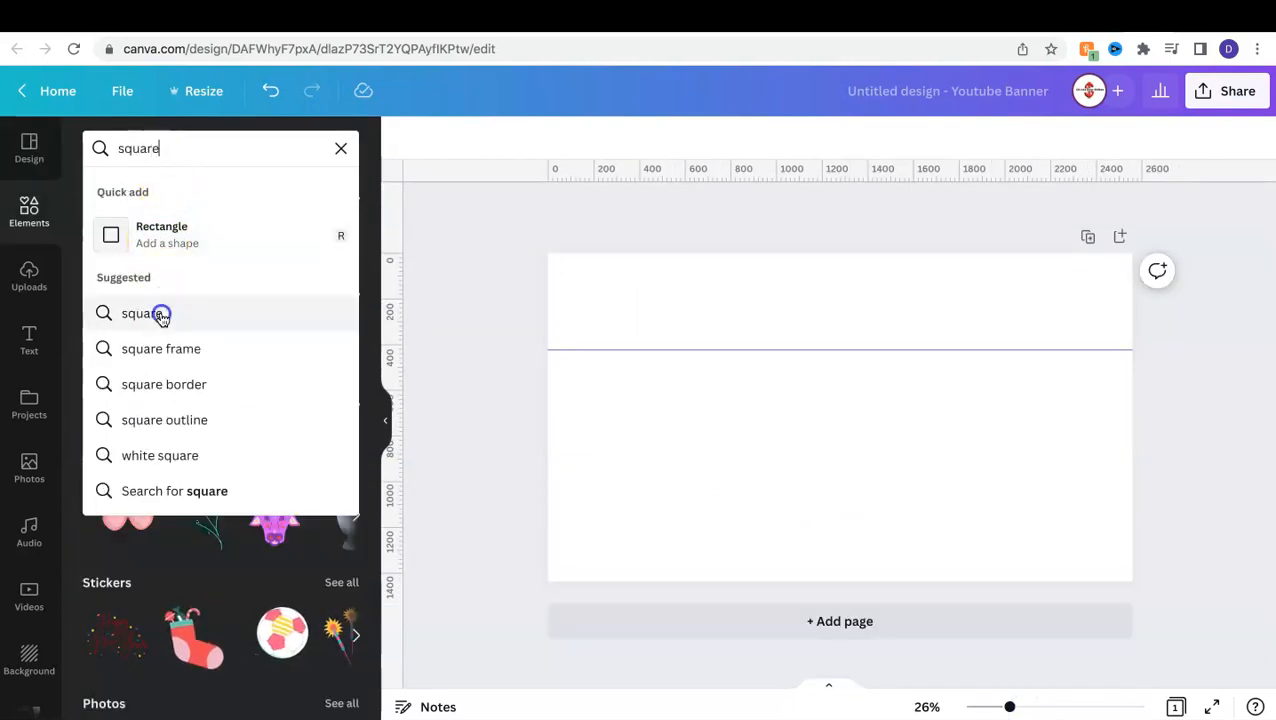
{"action": "left_click", "coordinate": [160, 314]}
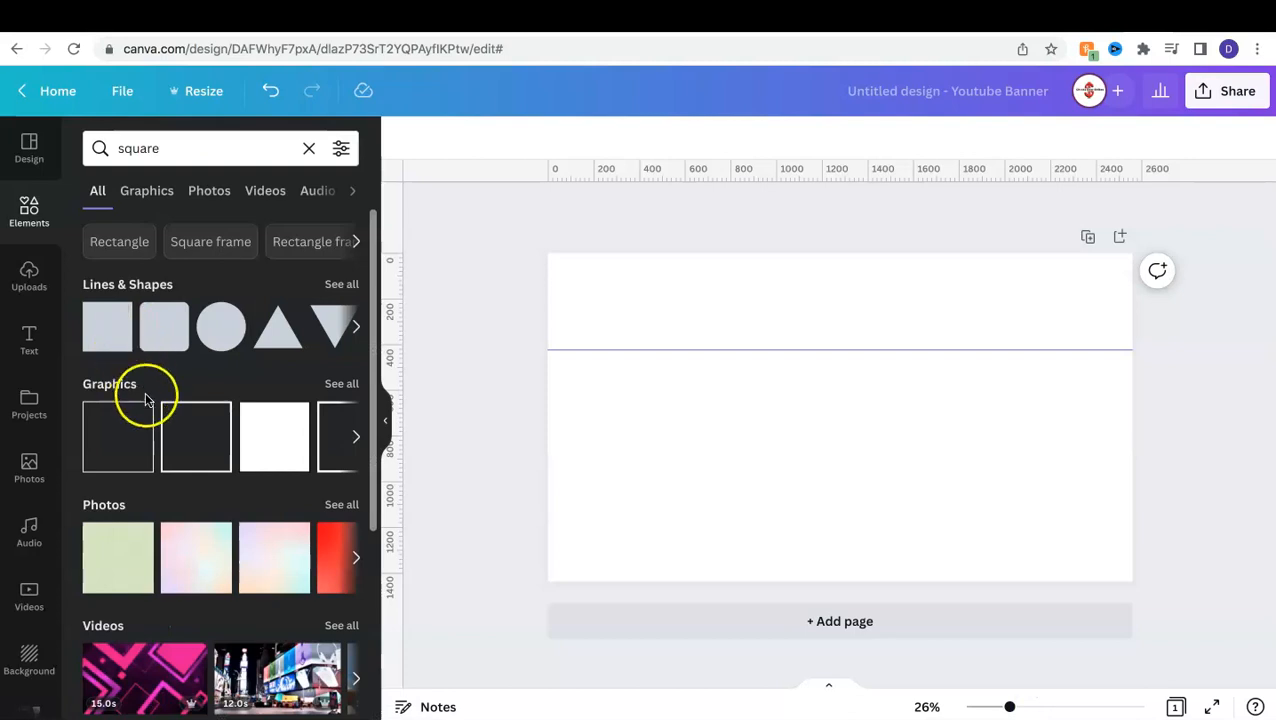
{"action": "left_click", "coordinate": [102, 342]}
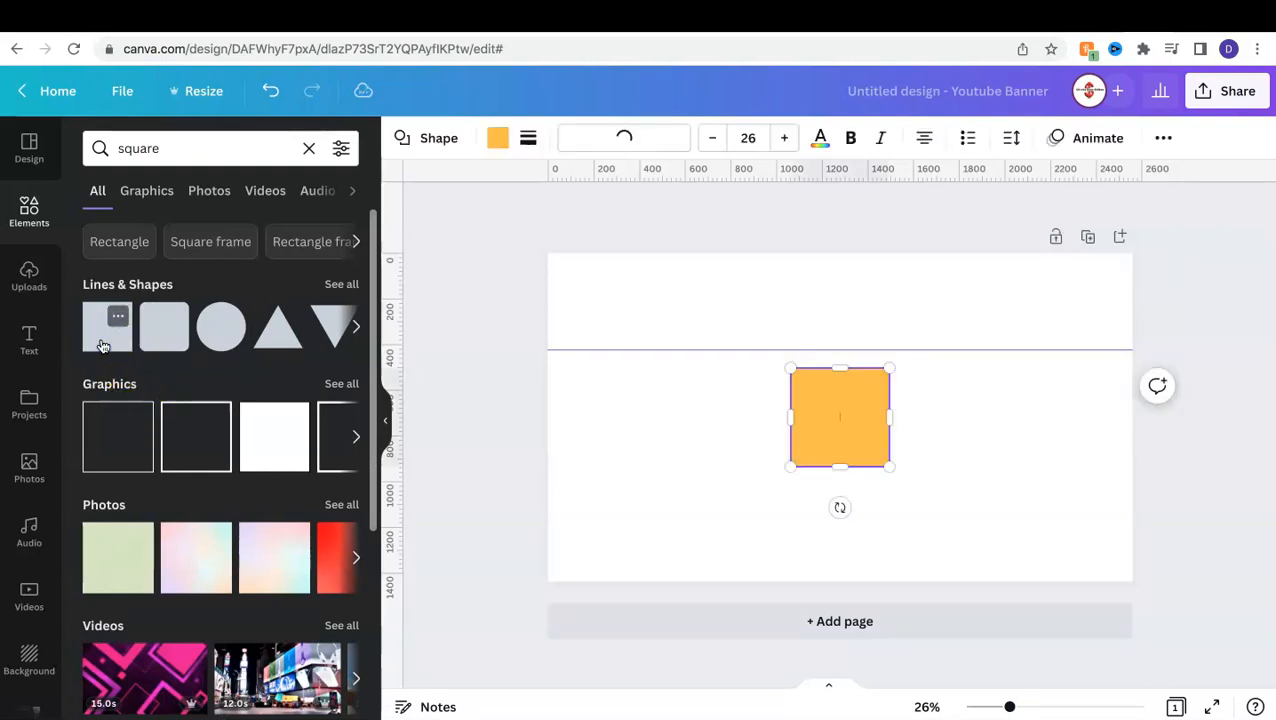
Step: Fit the orange square between the page's upper edge and the horizontal guide, making it 423 px high
{"action": "left_click_drag", "start_coordinate": [837, 456], "coordinate": [840, 384]}
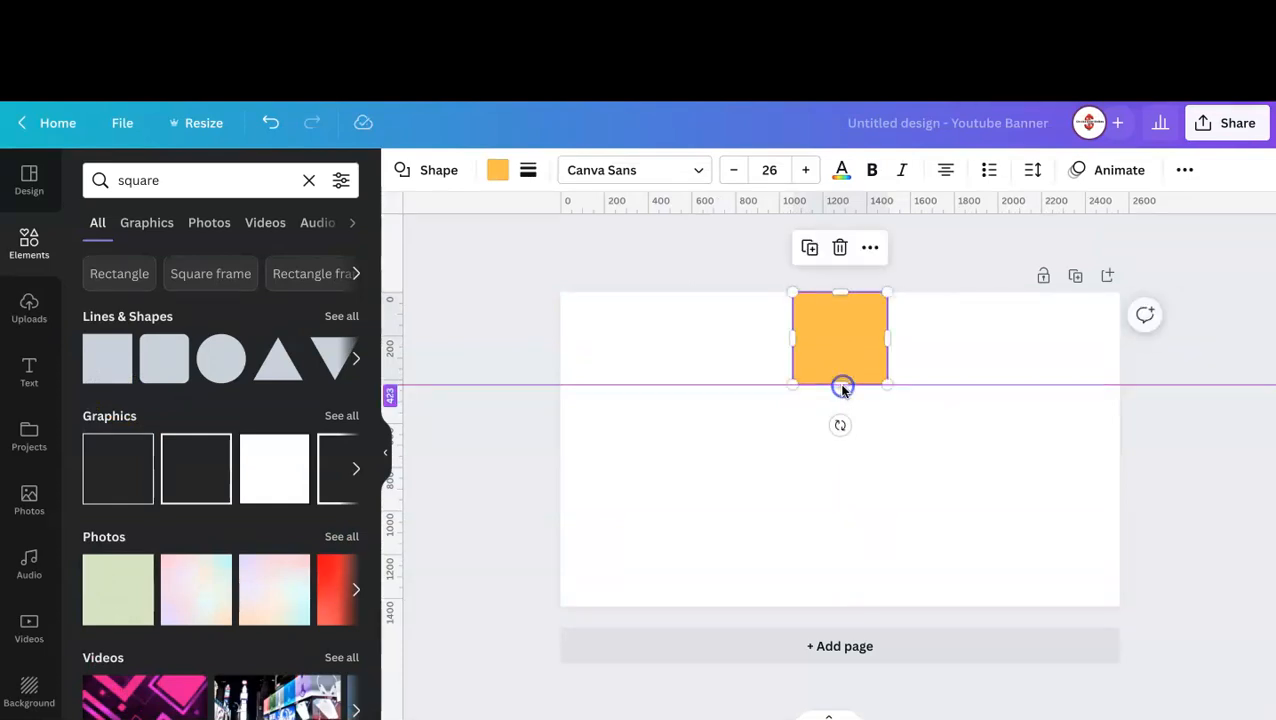
{"action": "left_click", "coordinate": [846, 484]}
{"action": "left_click", "coordinate": [769, 450]}
{"action": "left_click", "coordinate": [772, 262]}
{"action": "left_click", "coordinate": [846, 370]}
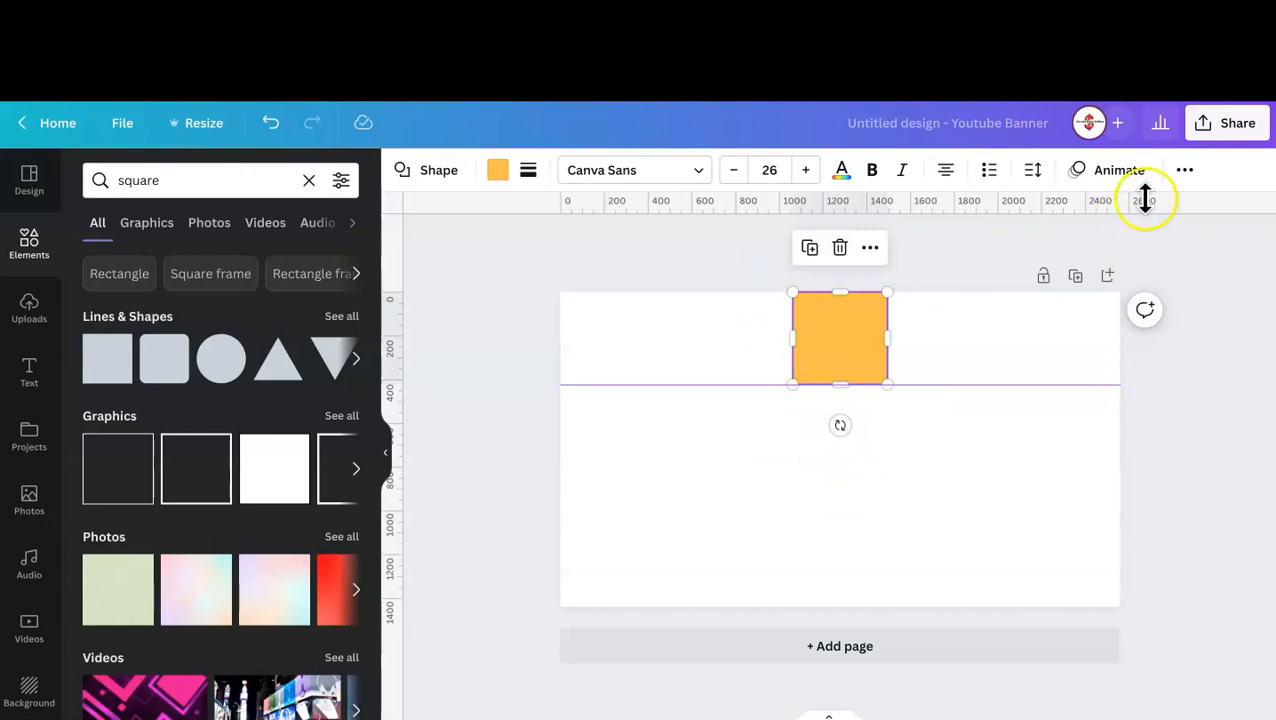
Step: Align the orange square to the vertical middle of the page
{"action": "left_click", "coordinate": [1184, 170]}
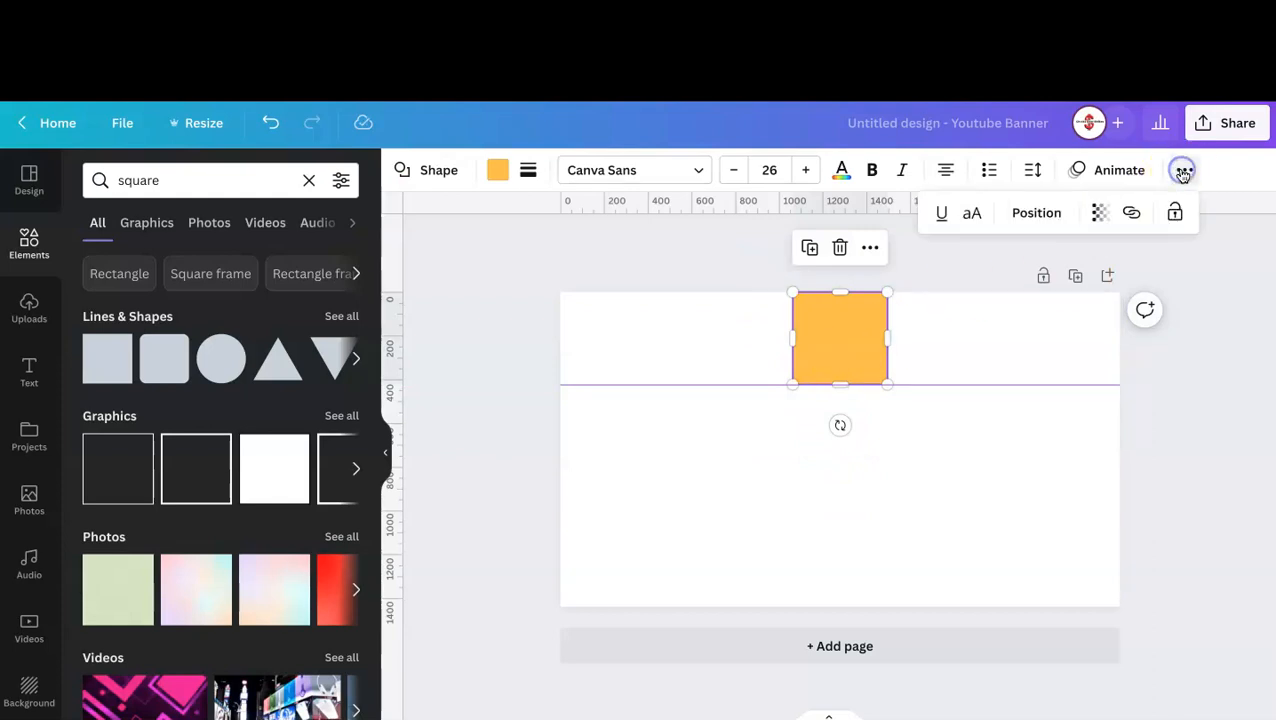
{"action": "left_click", "coordinate": [1036, 215]}
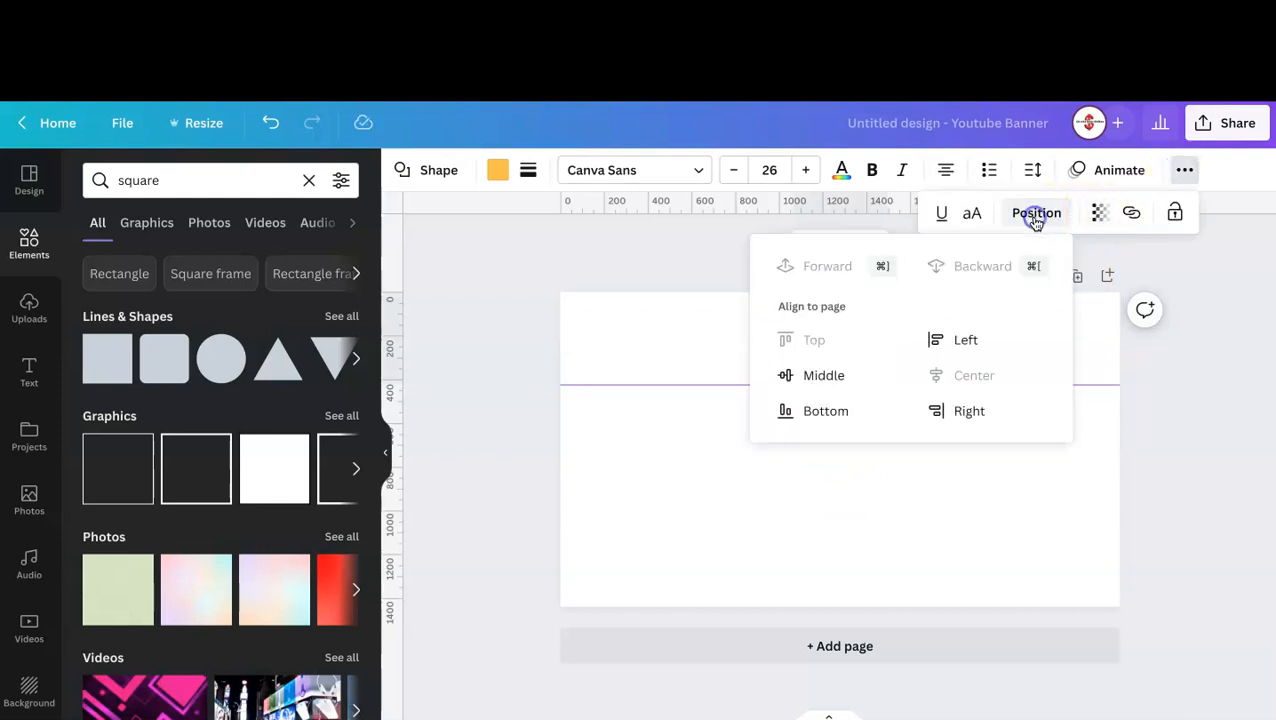
{"action": "left_click", "coordinate": [822, 383]}
{"action": "left_click", "coordinate": [768, 488]}
{"action": "left_click", "coordinate": [732, 524]}
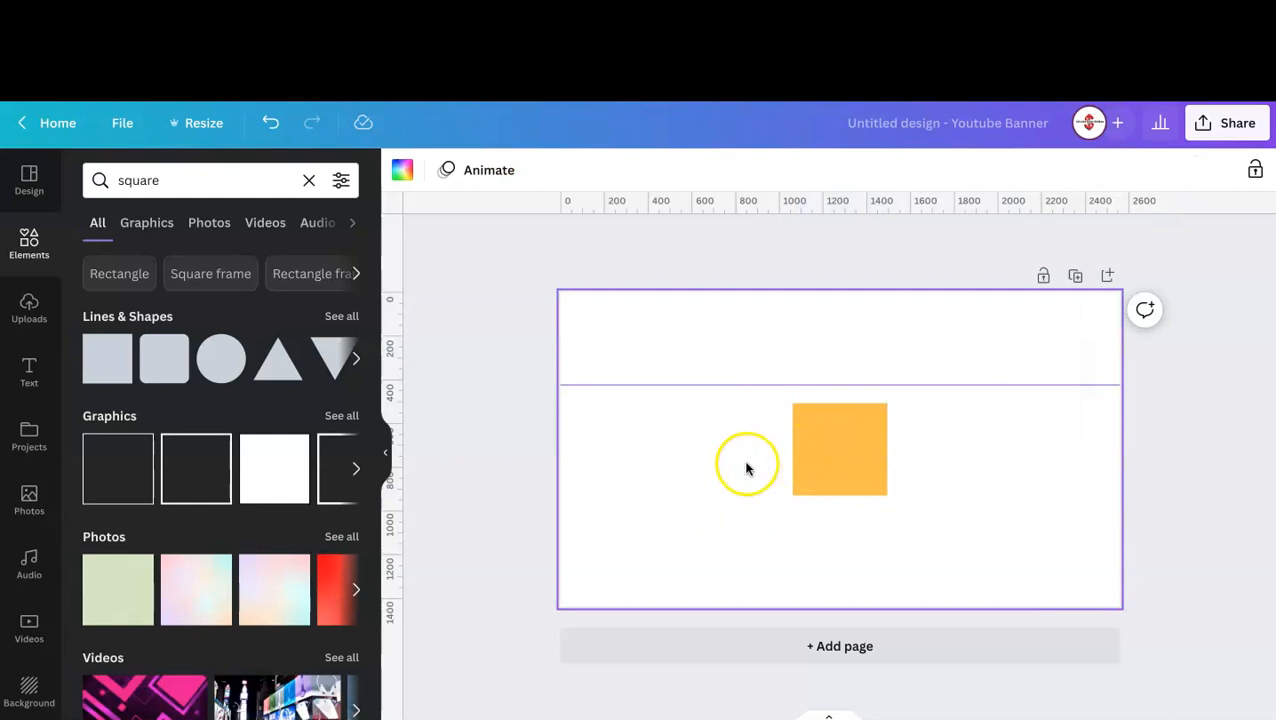
Step: Add a horizontal guide at the square's lower edge and move the existing guide to its upper edge
{"action": "left_click", "coordinate": [817, 450]}
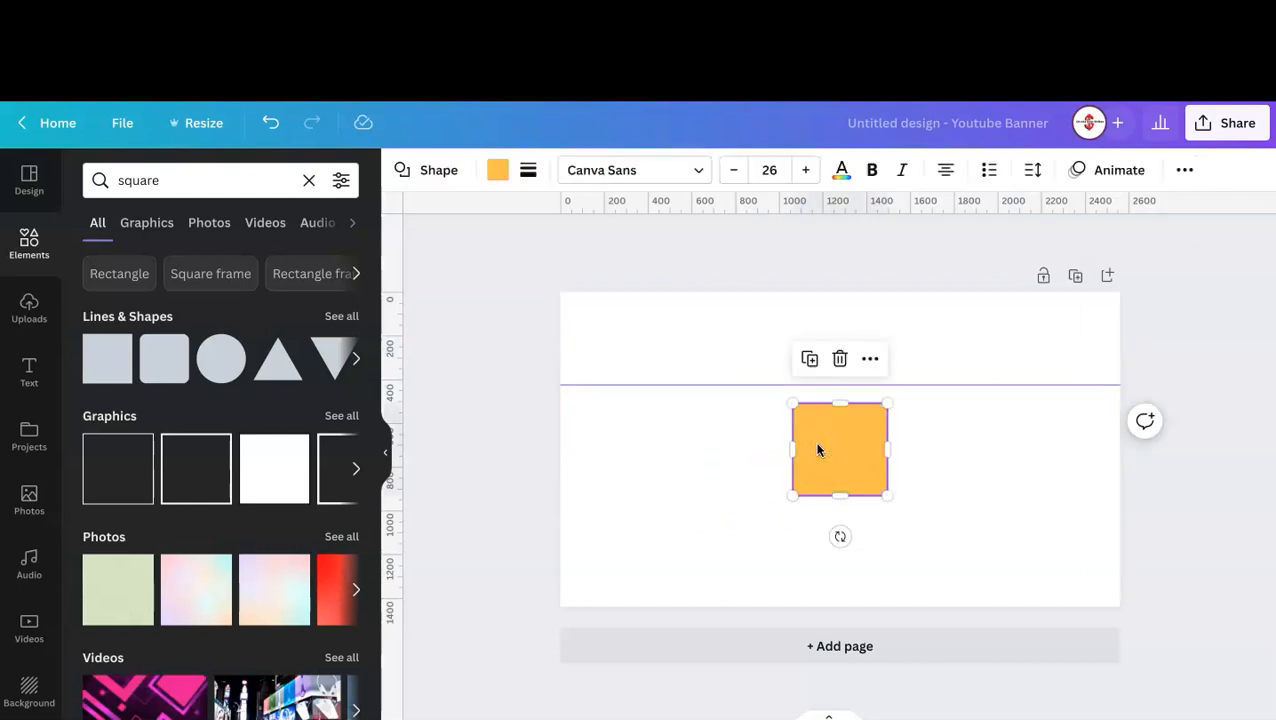
{"action": "left_click_drag", "start_coordinate": [558, 205], "coordinate": [521, 497]}
{"action": "left_click_drag", "start_coordinate": [763, 384], "coordinate": [763, 401]}
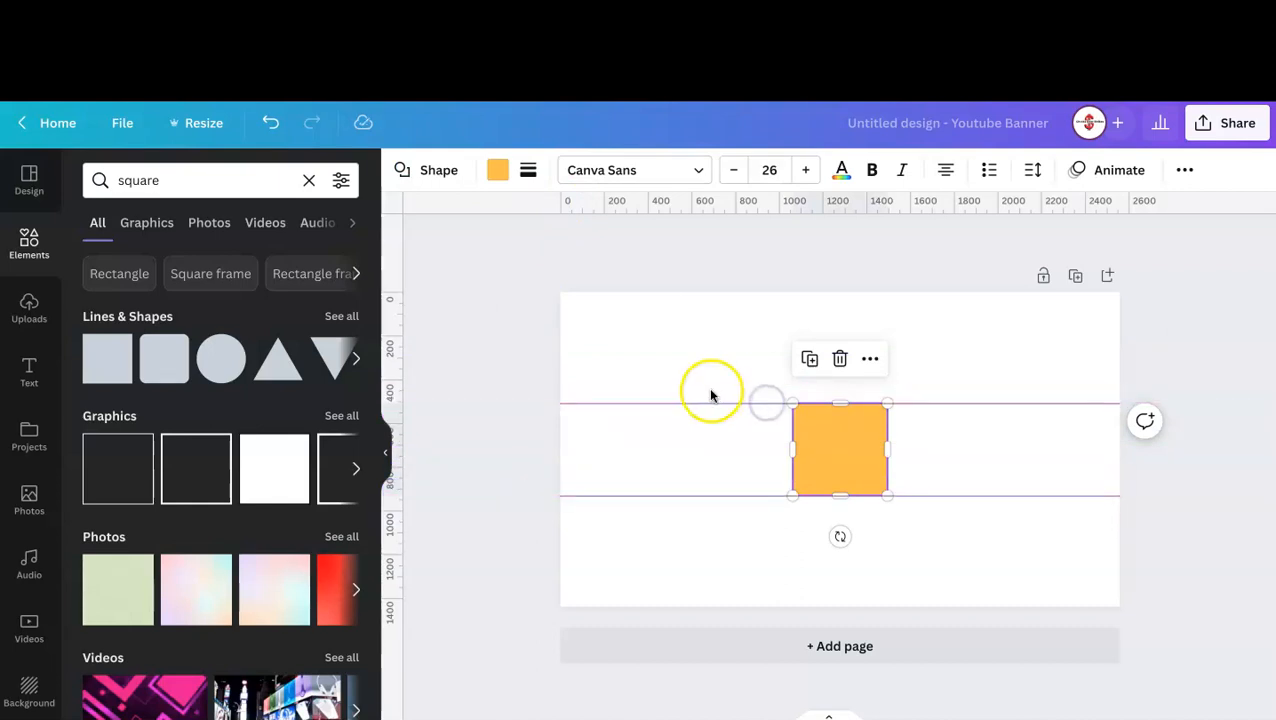
Step: Stretch the orange square sideways in both directions until it spans the full page width
{"action": "left_click", "coordinate": [448, 336]}
{"action": "left_click", "coordinate": [877, 452]}
{"action": "left_click_drag", "start_coordinate": [887, 450], "coordinate": [1120, 448]}
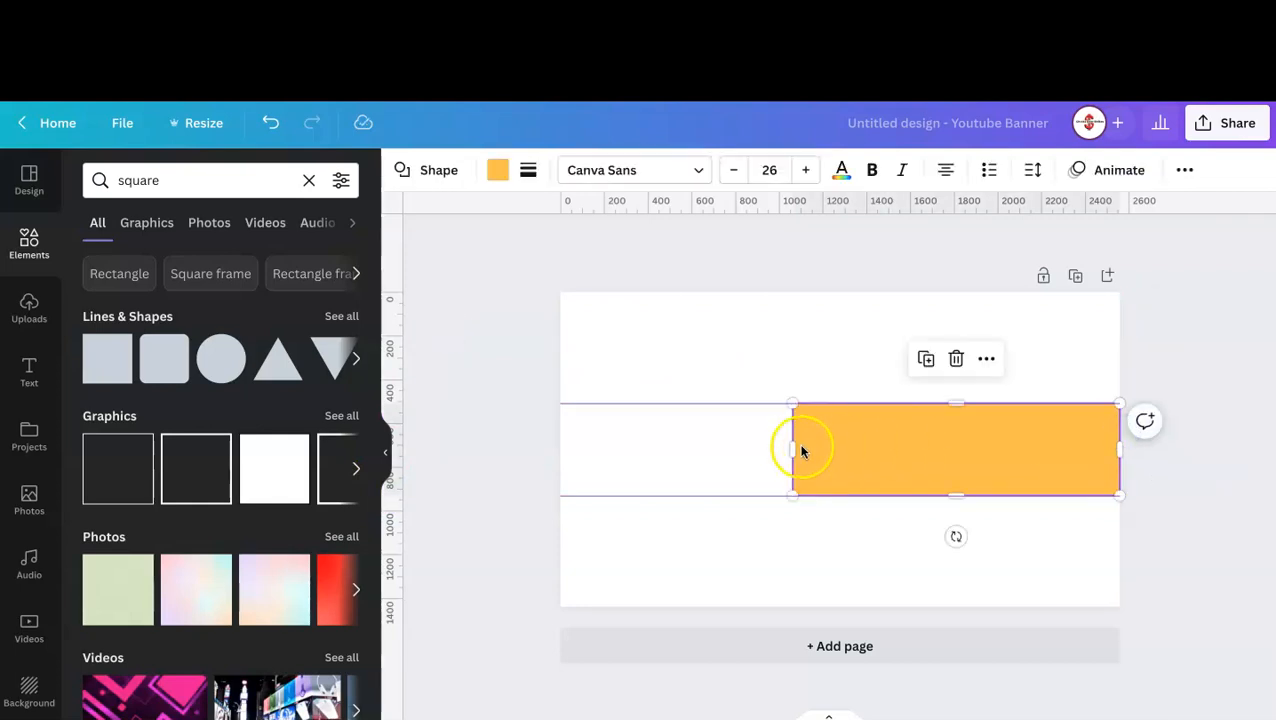
{"action": "left_click_drag", "start_coordinate": [794, 449], "coordinate": [561, 456]}
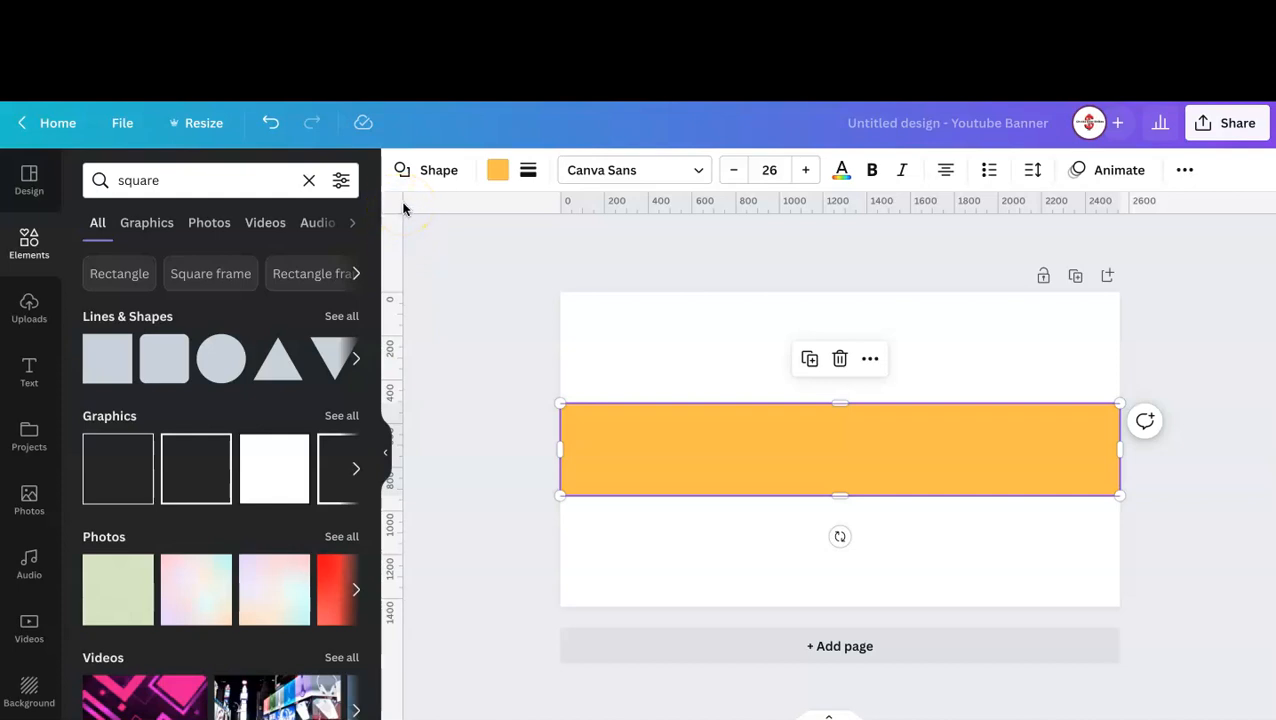
Step: Add a vertical guide and fine-tune its position to 1546 px from the page's left edge
{"action": "left_click", "coordinate": [504, 213]}
{"action": "left_click_drag", "start_coordinate": [402, 312], "coordinate": [894, 274]}
{"action": "left_click", "coordinate": [1035, 719]}
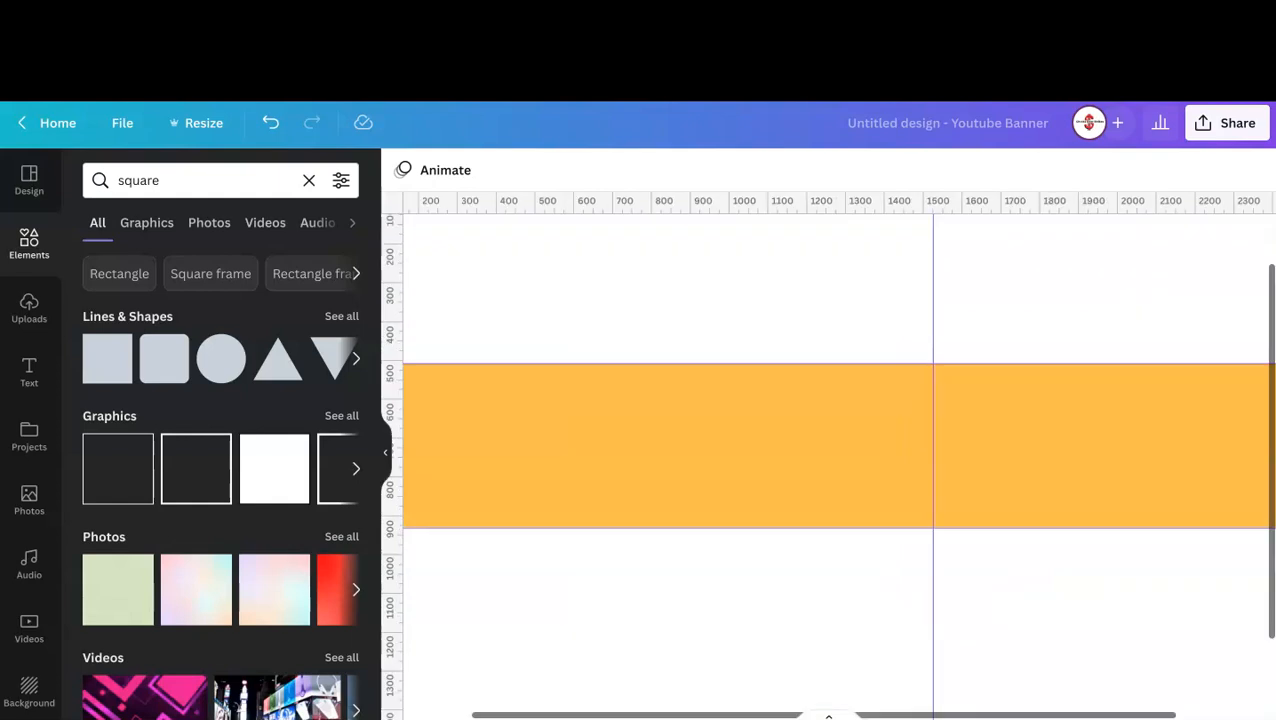
{"action": "left_click_drag", "start_coordinate": [934, 282], "coordinate": [940, 281]}
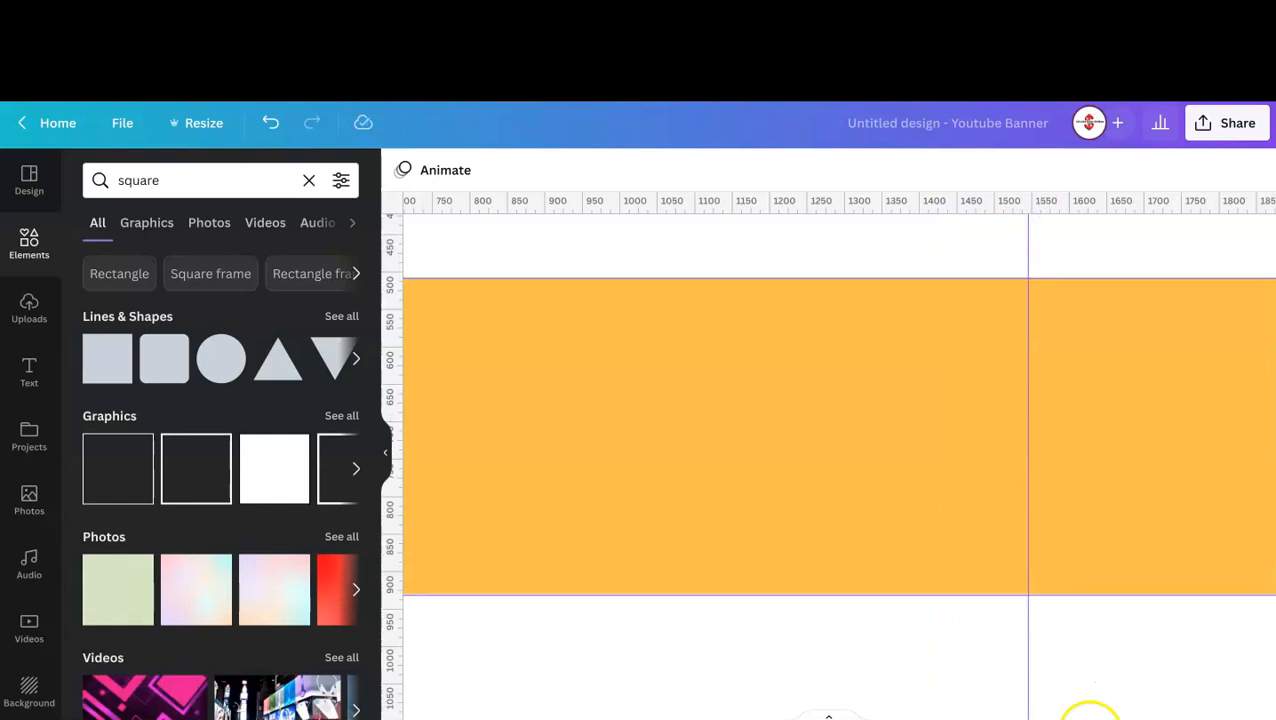
{"action": "left_click", "coordinate": [1055, 719]}
{"action": "left_click_drag", "start_coordinate": [1055, 719], "coordinate": [1065, 719]}
{"action": "left_click_drag", "start_coordinate": [1132, 279], "coordinate": [1134, 279]}
{"action": "left_click_drag", "start_coordinate": [1081, 719], "coordinate": [1033, 719]}
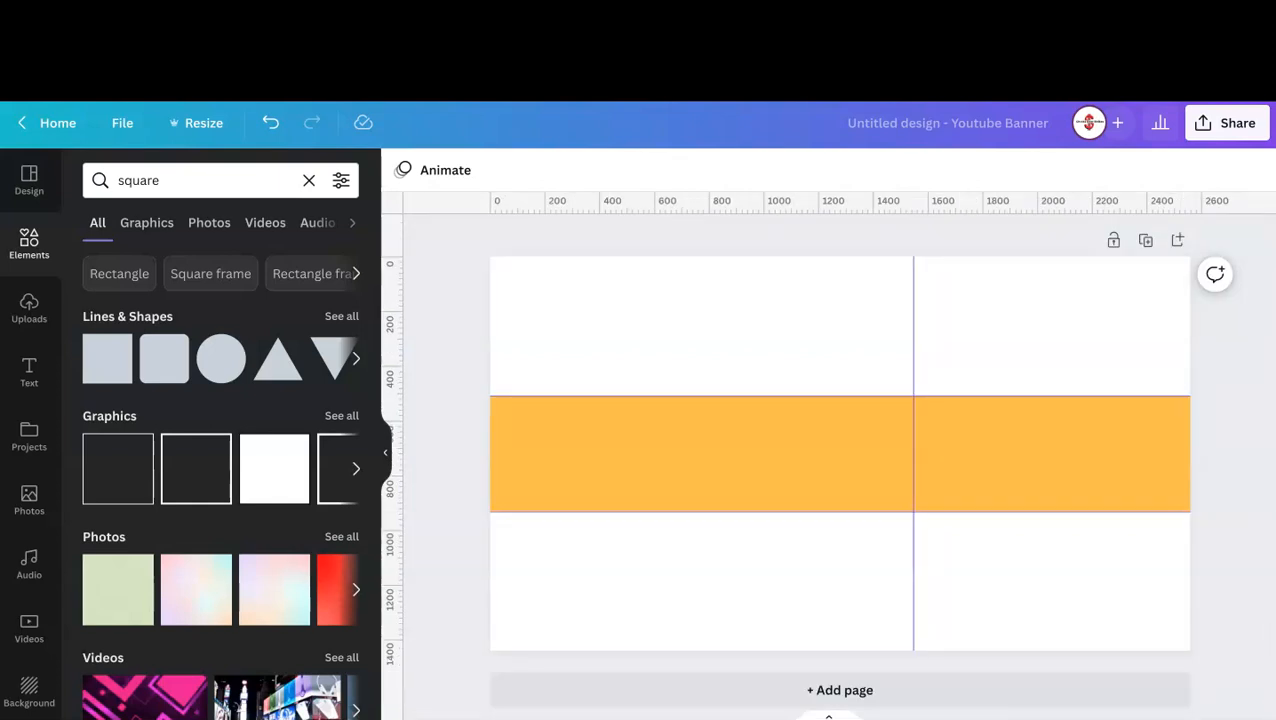
Step: Duplicate the orange band, offset the copy downwards, and recolour it pink
{"action": "left_click", "coordinate": [638, 455]}
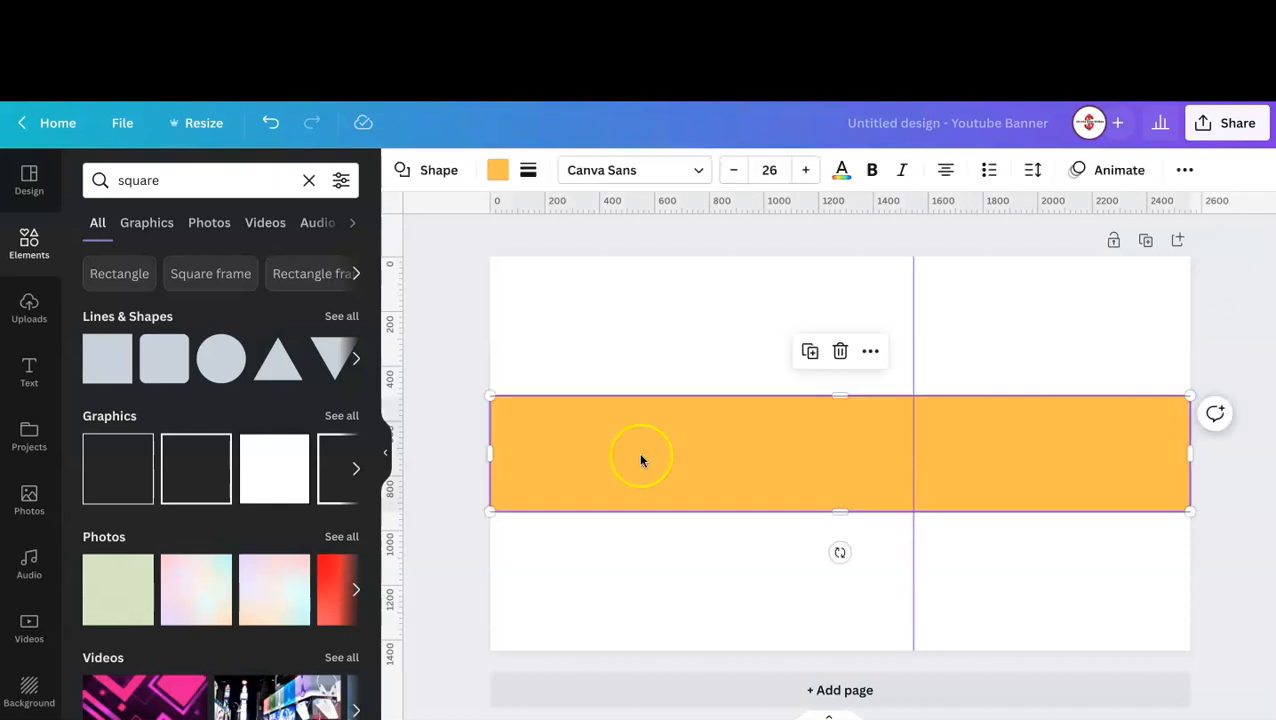
{"action": "left_click", "coordinate": [812, 354]}
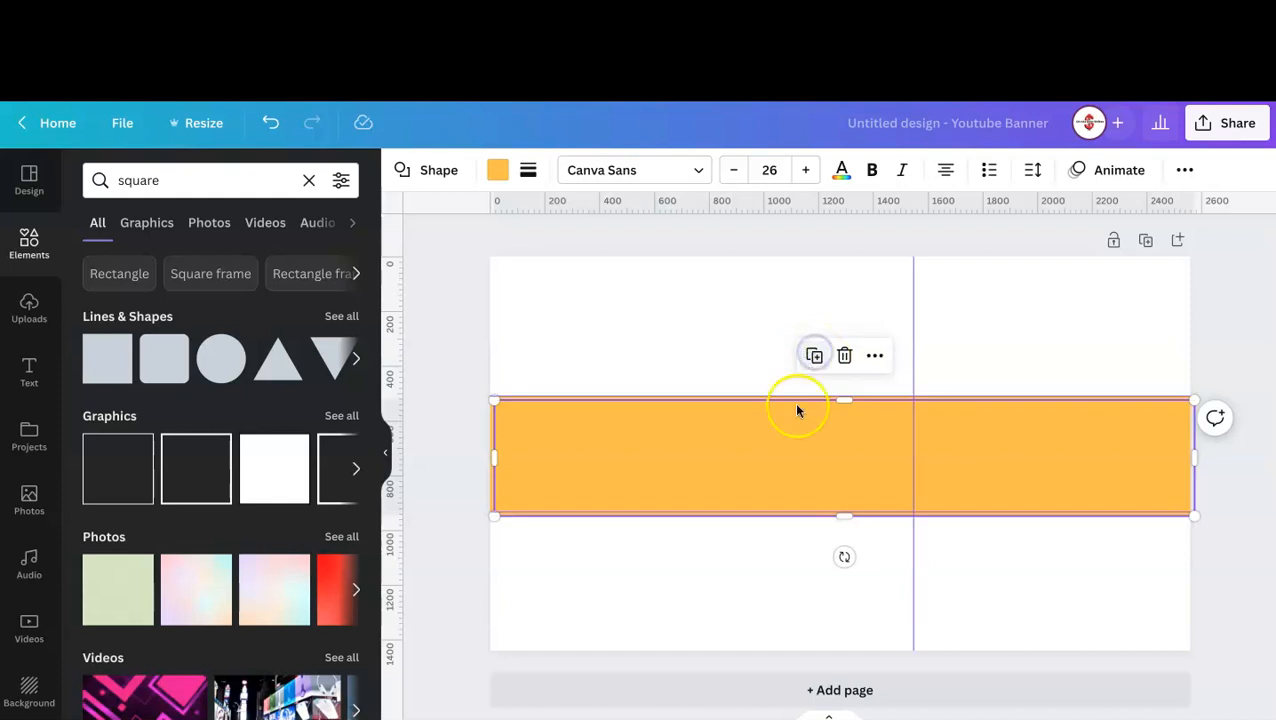
{"action": "left_click_drag", "start_coordinate": [763, 436], "coordinate": [762, 499]}
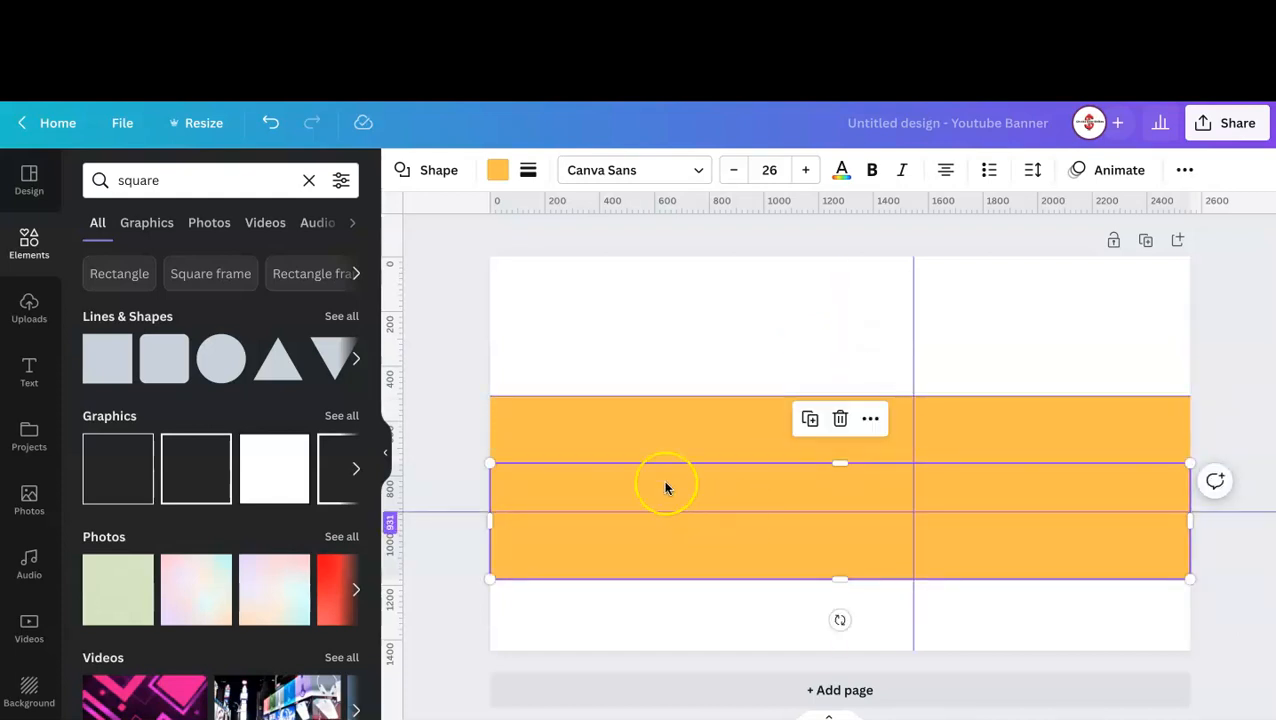
{"action": "left_click", "coordinate": [498, 170]}
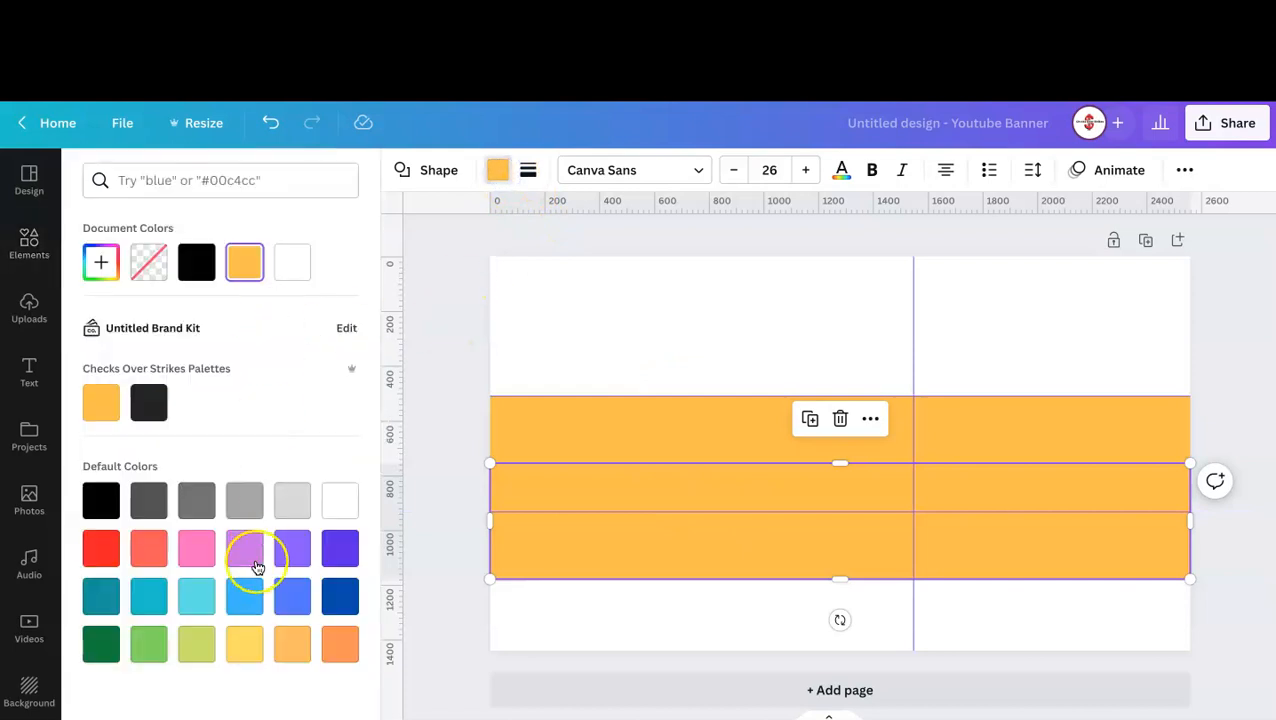
{"action": "left_click", "coordinate": [198, 550]}
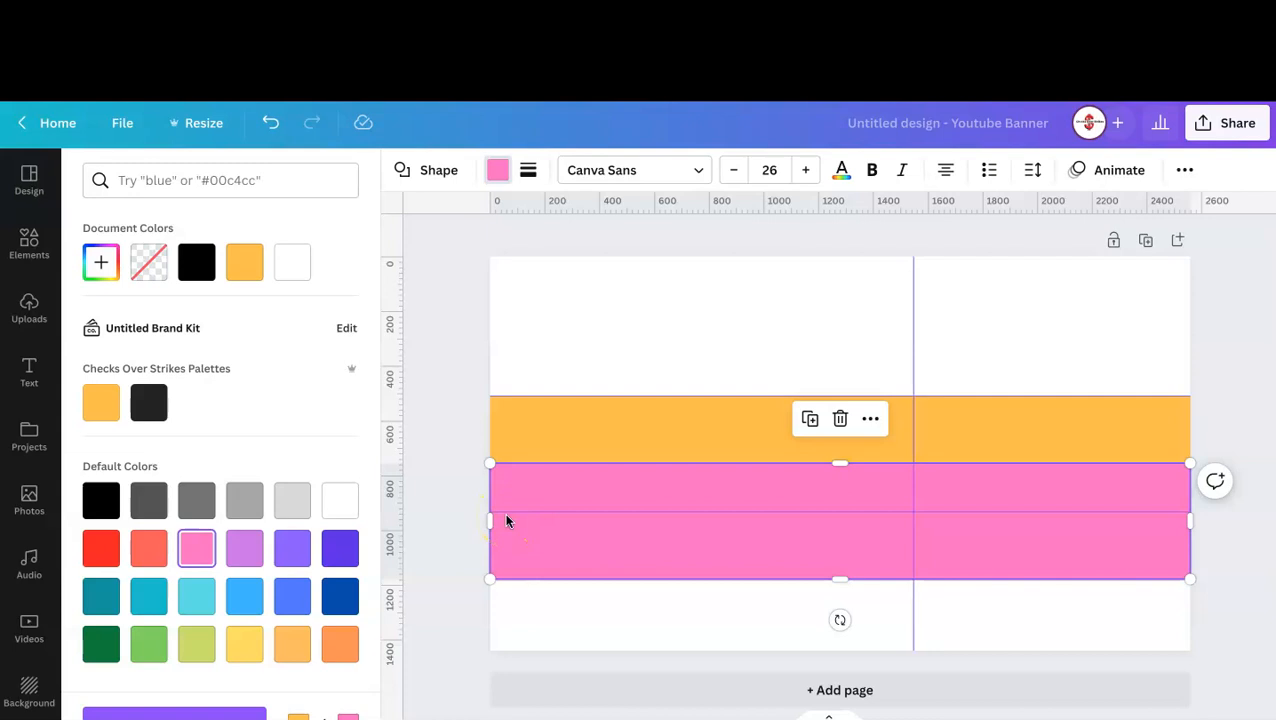
Step: Place the pink band exactly over the orange one and shorten its right side to the vertical guide at 1546 px
{"action": "left_click_drag", "start_coordinate": [506, 520], "coordinate": [624, 501]}
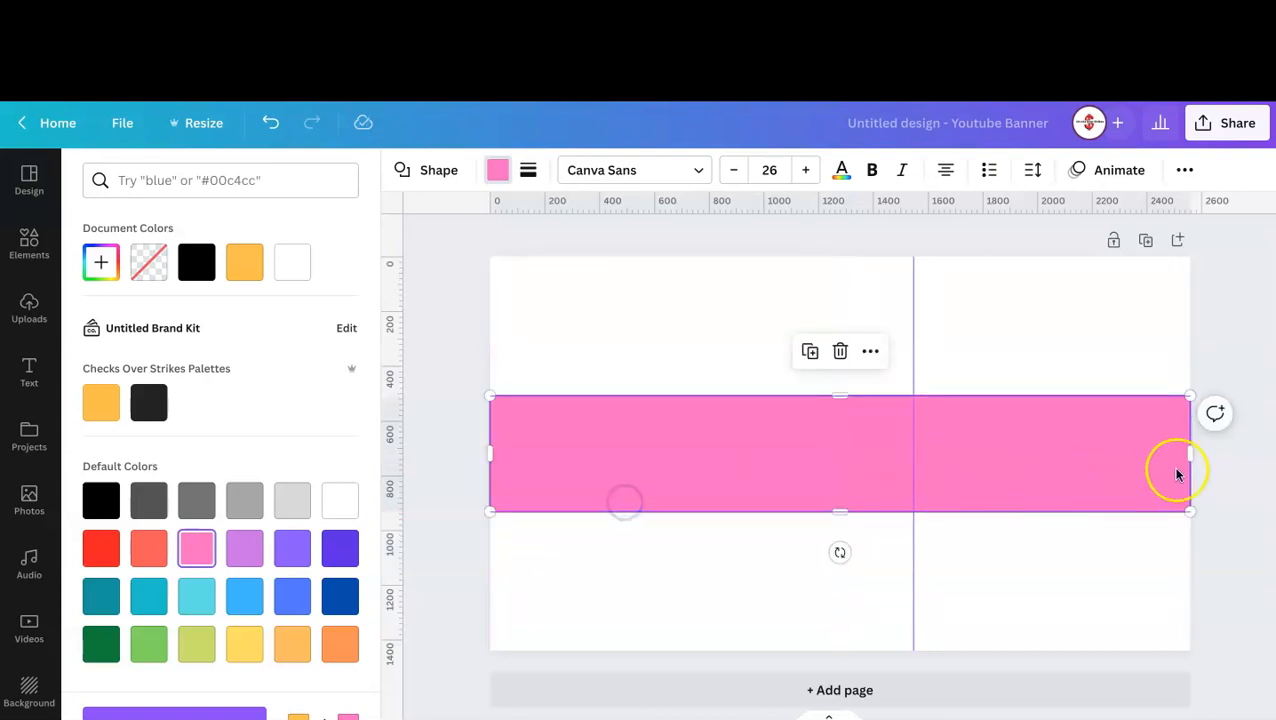
{"action": "left_click_drag", "start_coordinate": [1191, 448], "coordinate": [912, 501]}
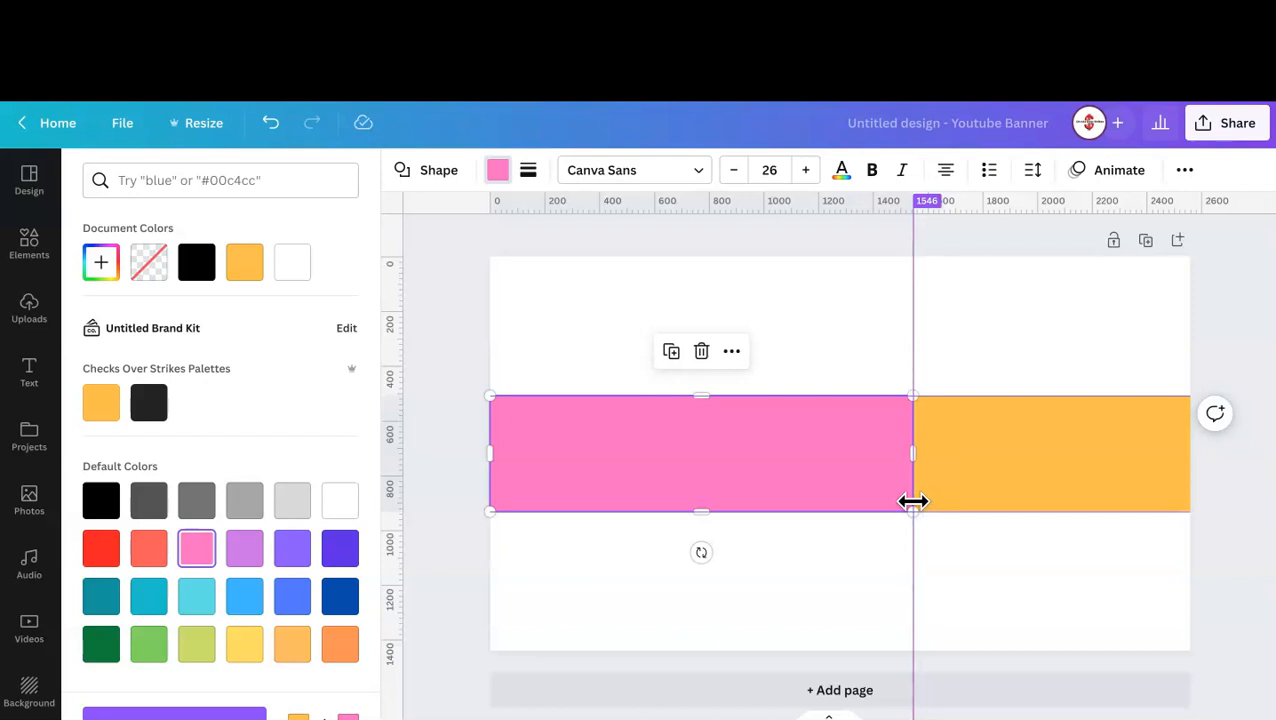
Step: Align the pink rectangle to the horizontal center of the page
{"action": "left_click", "coordinate": [749, 478]}
{"action": "left_click", "coordinate": [1185, 169]}
{"action": "left_click", "coordinate": [1006, 213]}
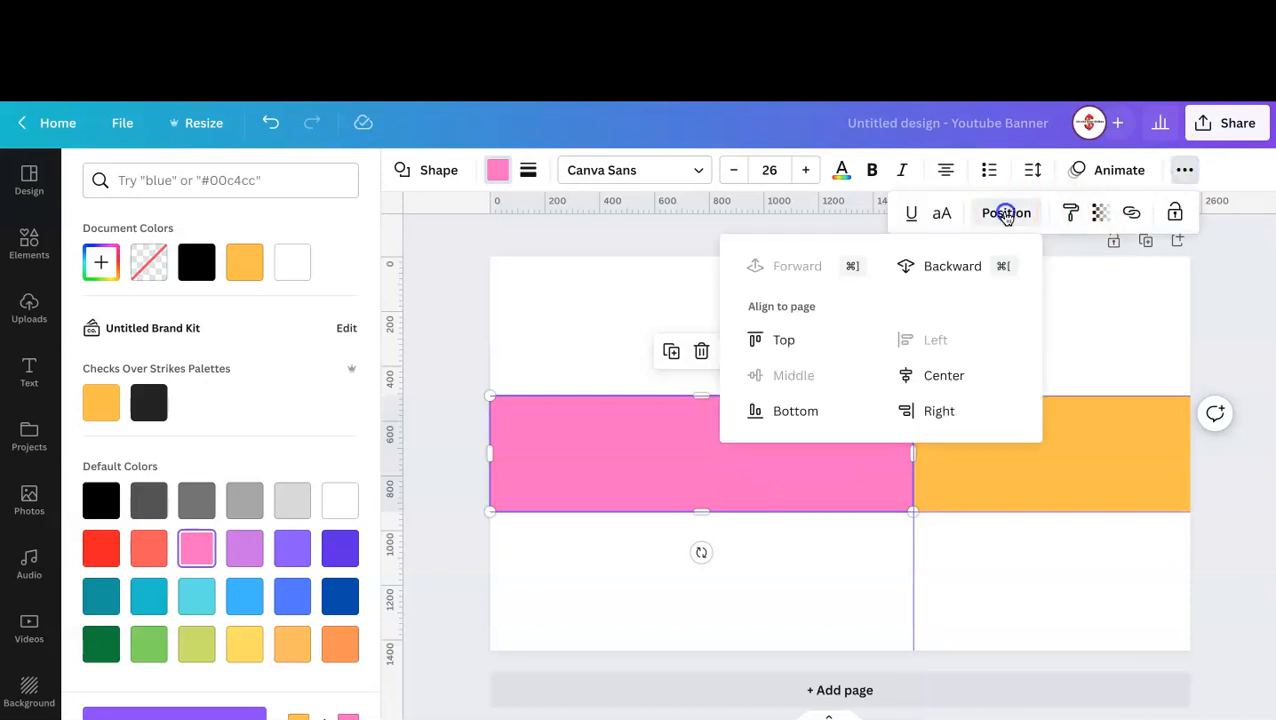
{"action": "left_click", "coordinate": [917, 375]}
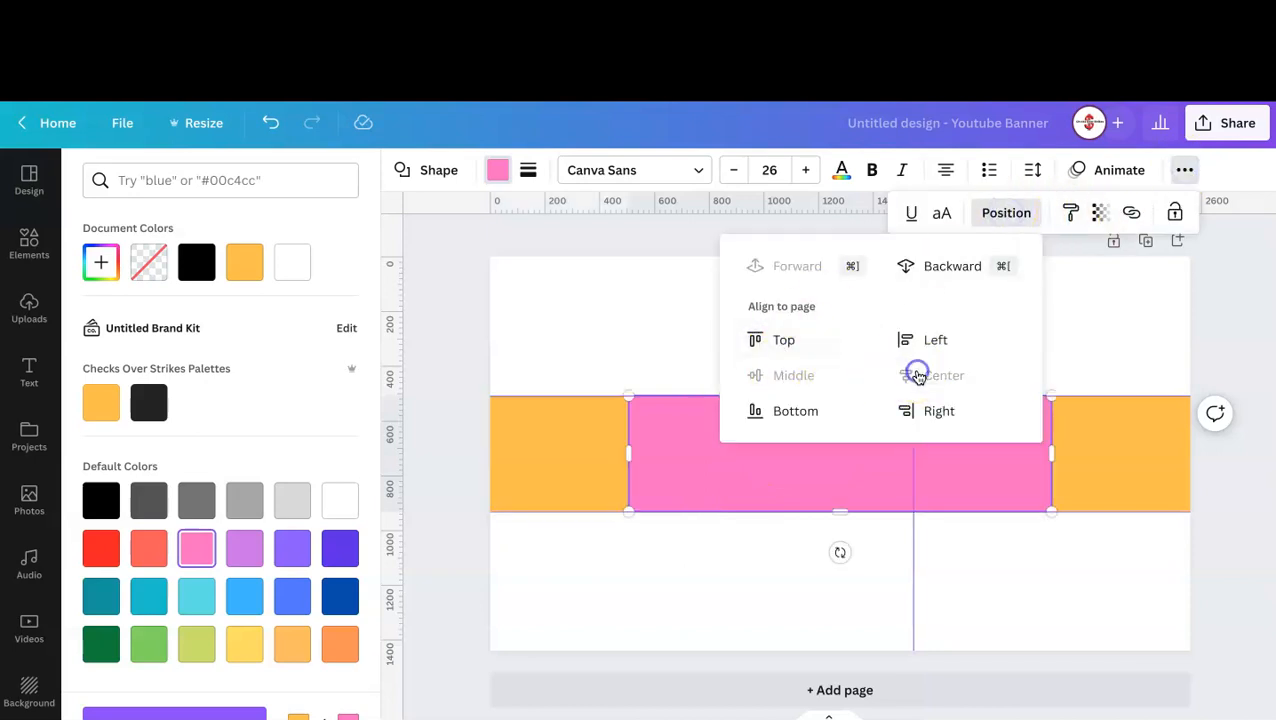
{"action": "left_click", "coordinate": [1266, 336]}
Step: Move the vertical guide to the pink rectangle's right edge and add another at its left edge, at 507 px
{"action": "left_click_drag", "start_coordinate": [909, 306], "coordinate": [1050, 294]}
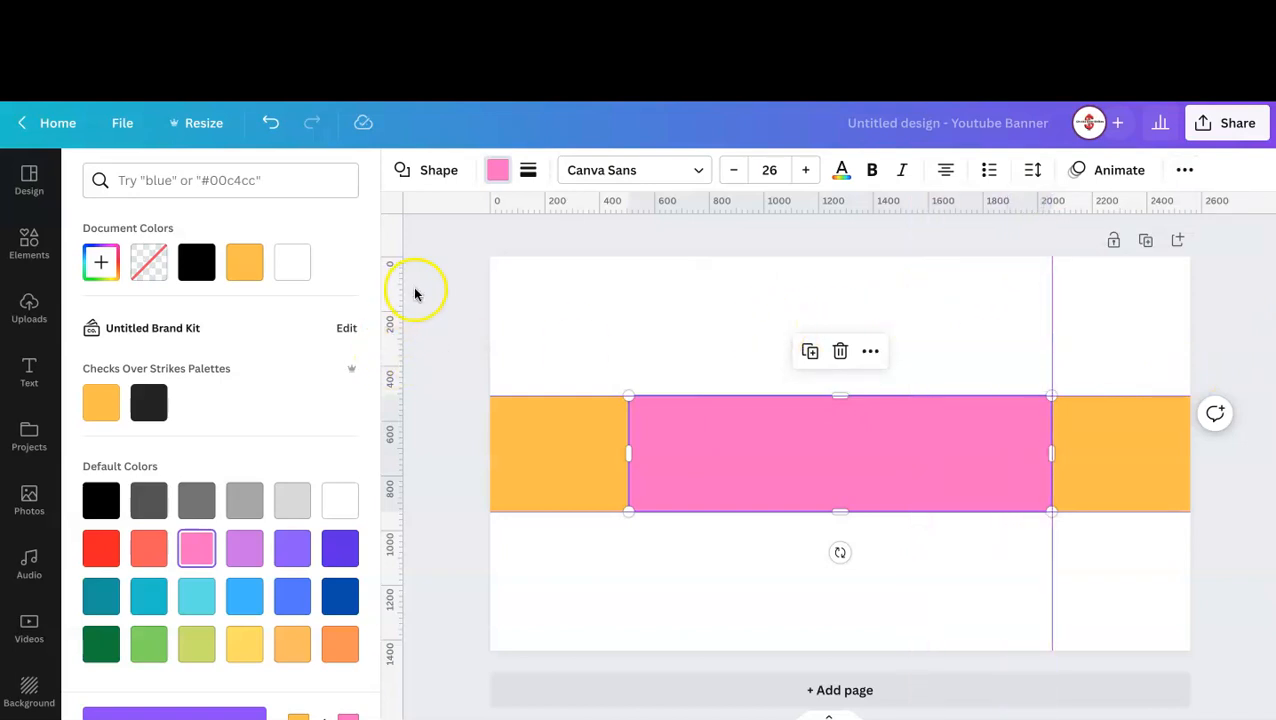
{"action": "left_click_drag", "start_coordinate": [397, 292], "coordinate": [399, 292]}
{"action": "left_click_drag", "start_coordinate": [540, 314], "coordinate": [632, 314]}
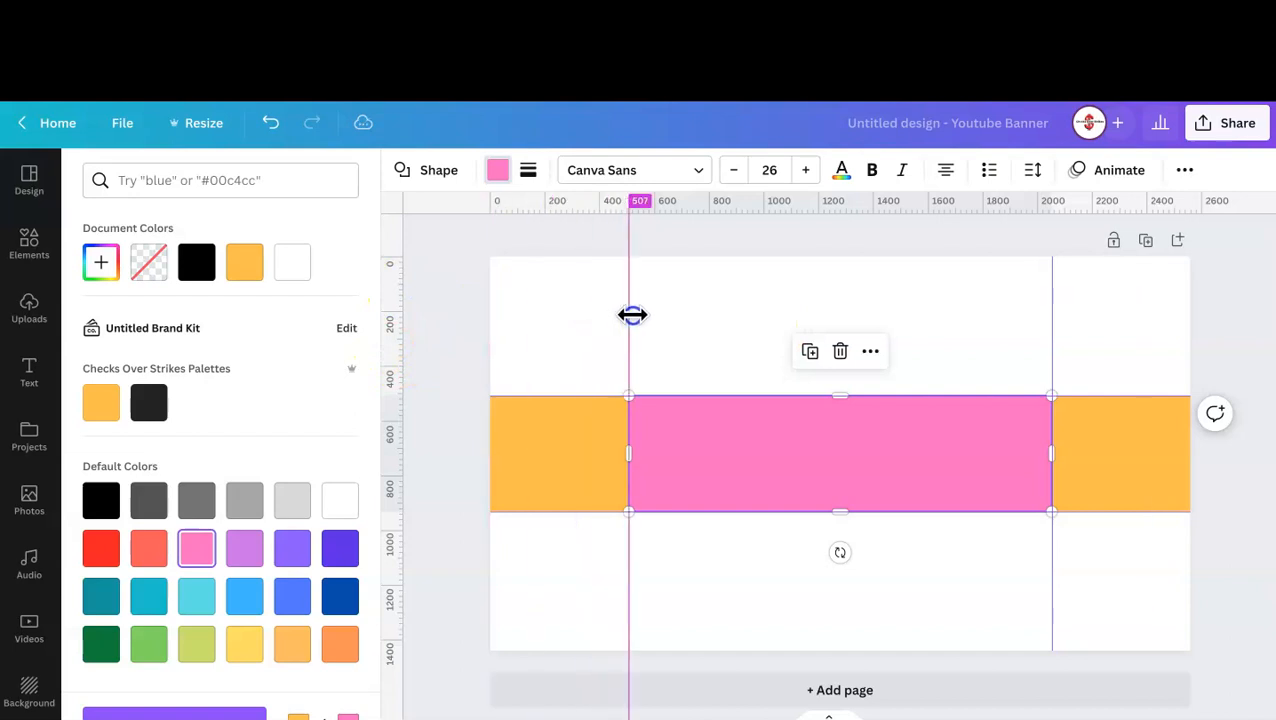
Step: Delete the pink rectangle and the orange band so that only the guides remain on the page
{"action": "left_click", "coordinate": [783, 555]}
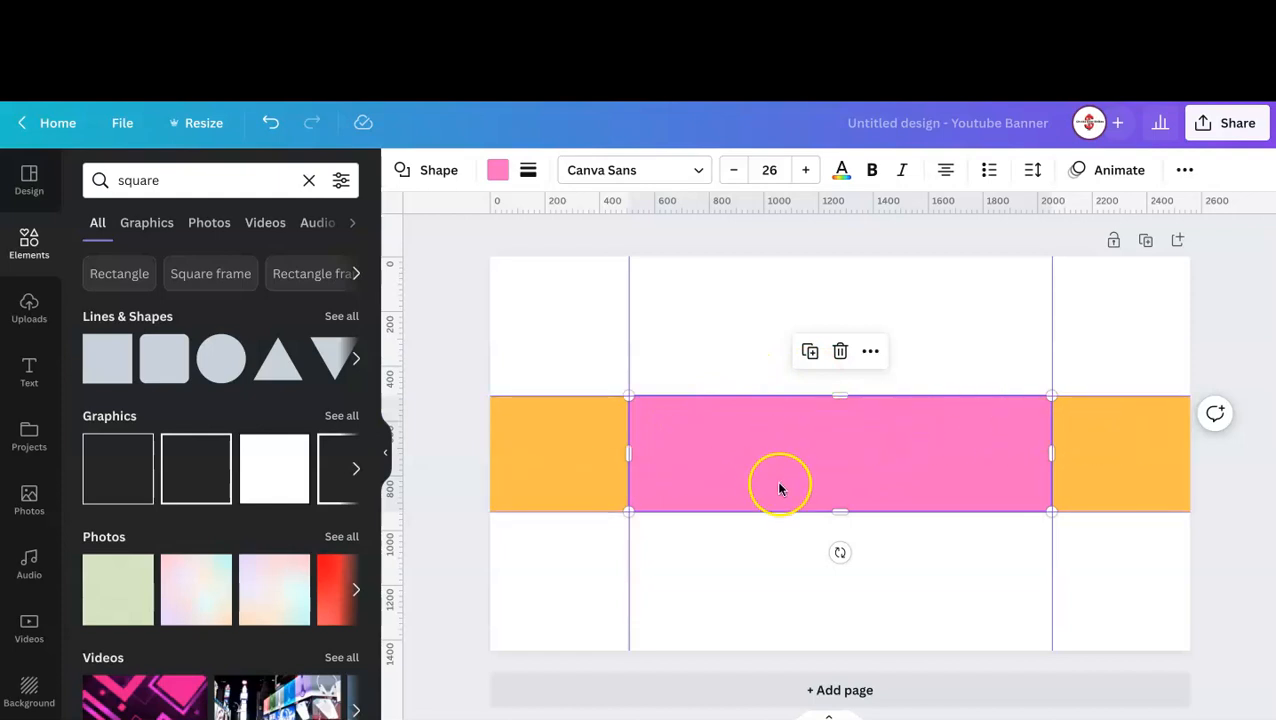
{"action": "key", "text": "Delete"}
{"action": "left_click", "coordinate": [731, 460]}
{"action": "key", "text": "Delete"}
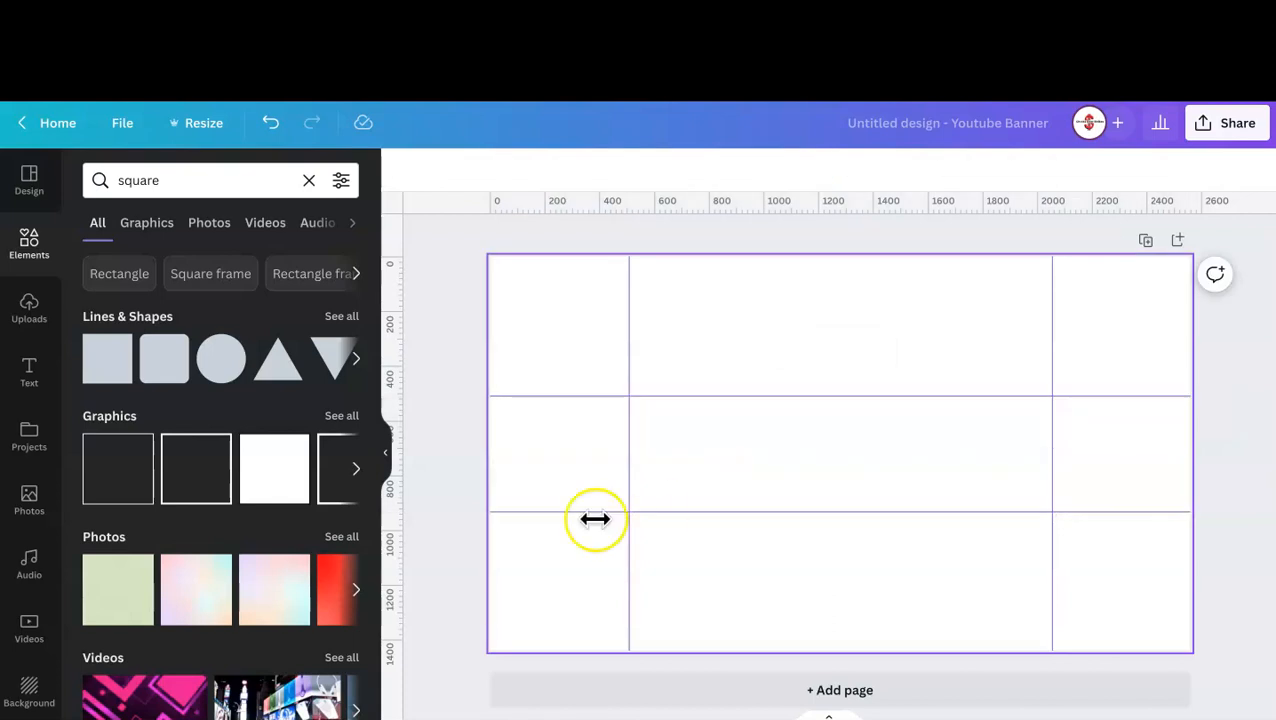
Step: Clear the elements search and apply the recently used black "Alpha Terra" YouTube banner template to the page
{"action": "left_click", "coordinate": [199, 181]}
{"action": "left_click", "coordinate": [309, 180]}
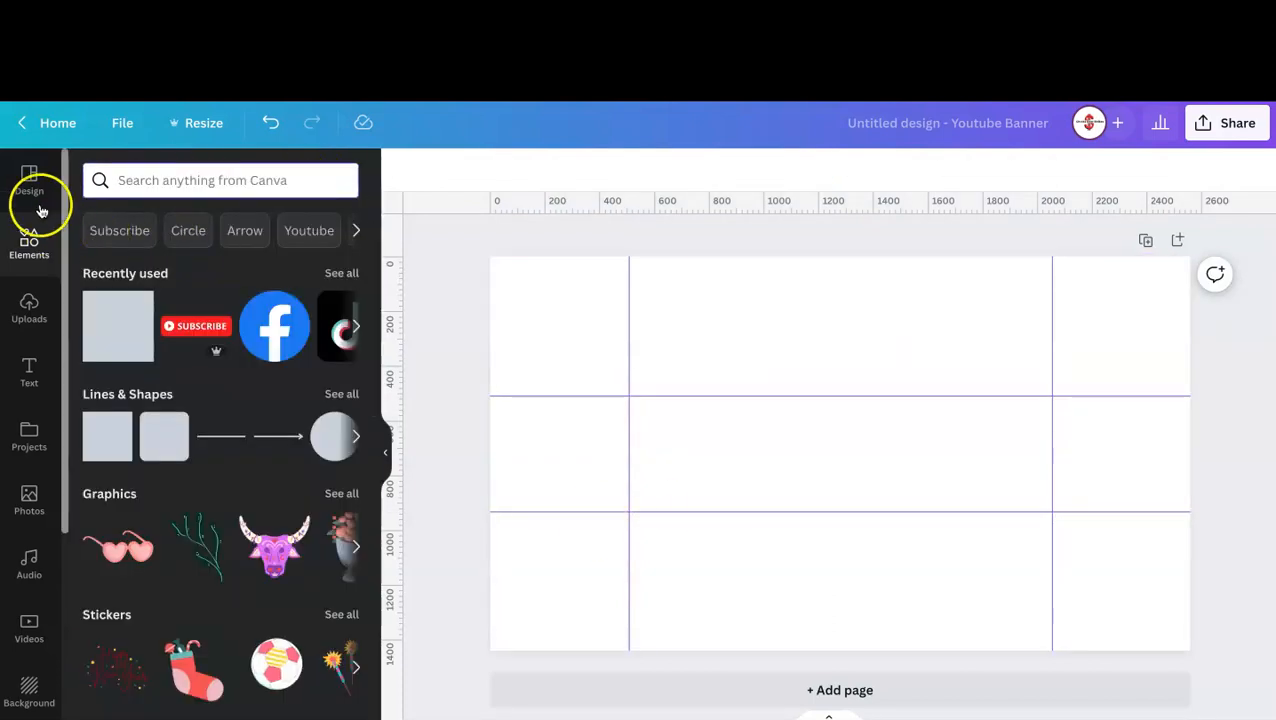
{"action": "left_click", "coordinate": [29, 177]}
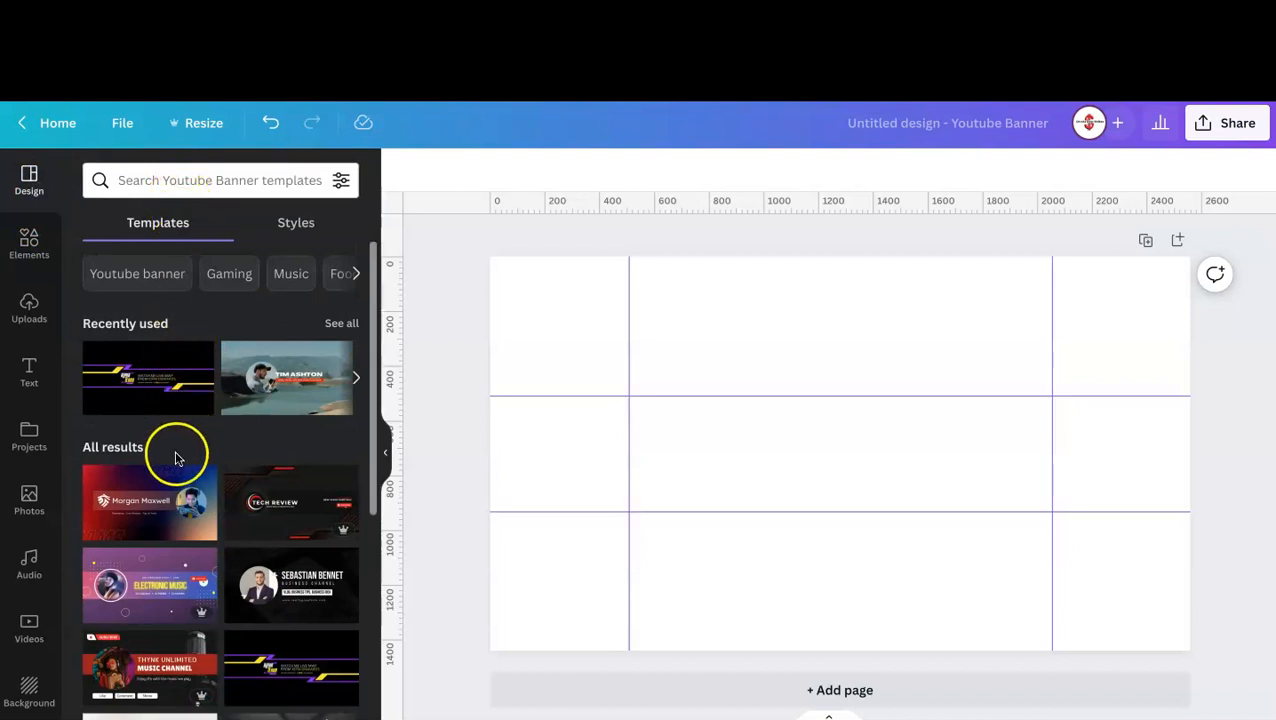
{"action": "left_click", "coordinate": [148, 396]}
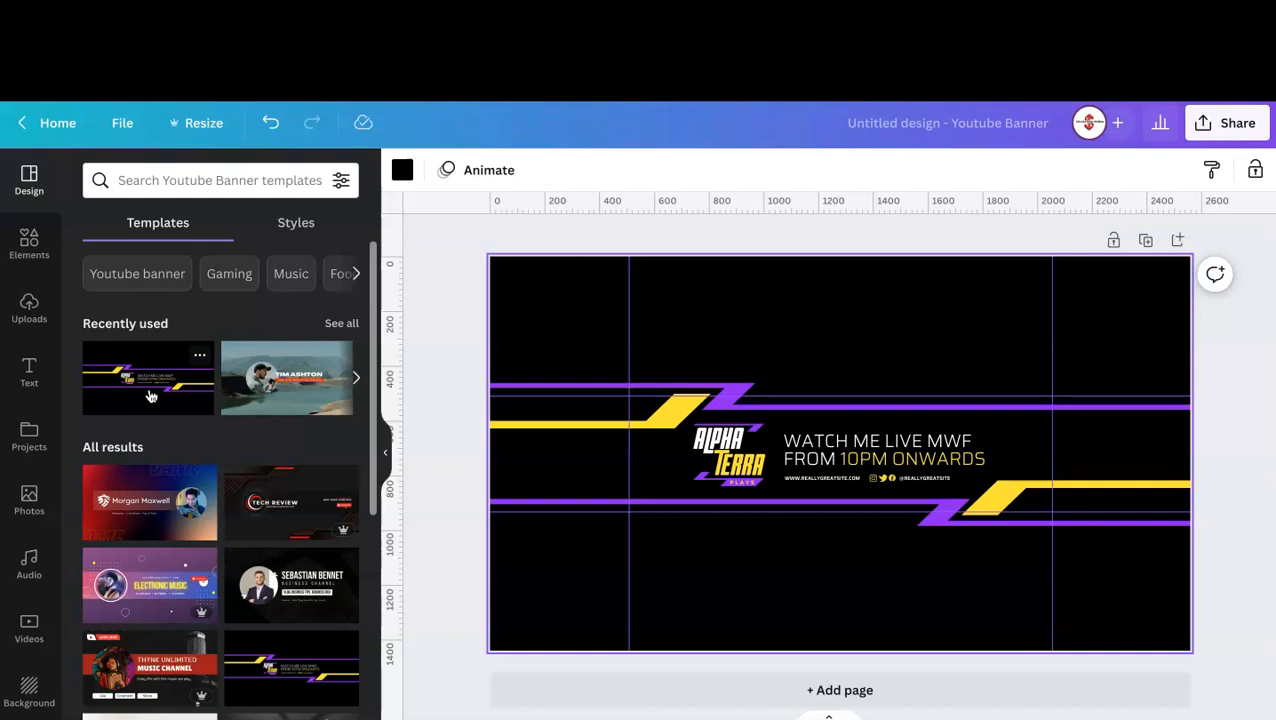
Step: Try yellow, turquoise and medium grey as the banner's background colour, and settle on dark grey
{"action": "left_click", "coordinate": [402, 170]}
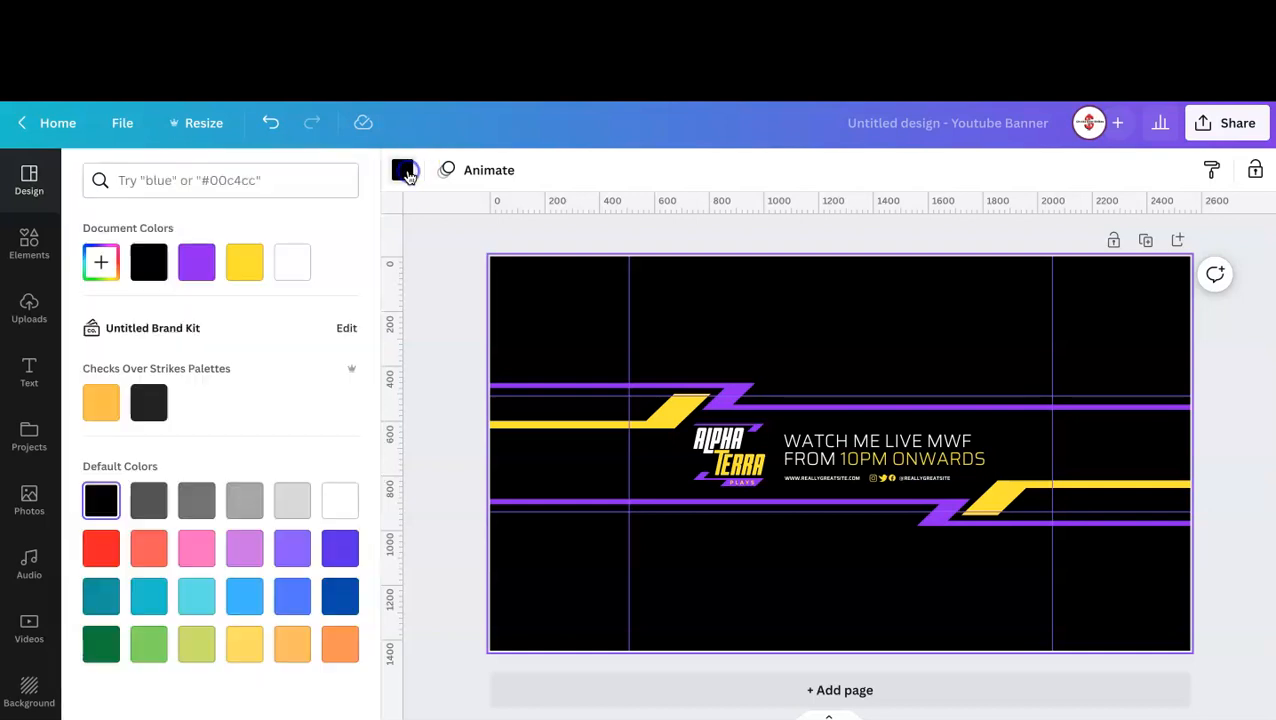
{"action": "left_click", "coordinate": [249, 285]}
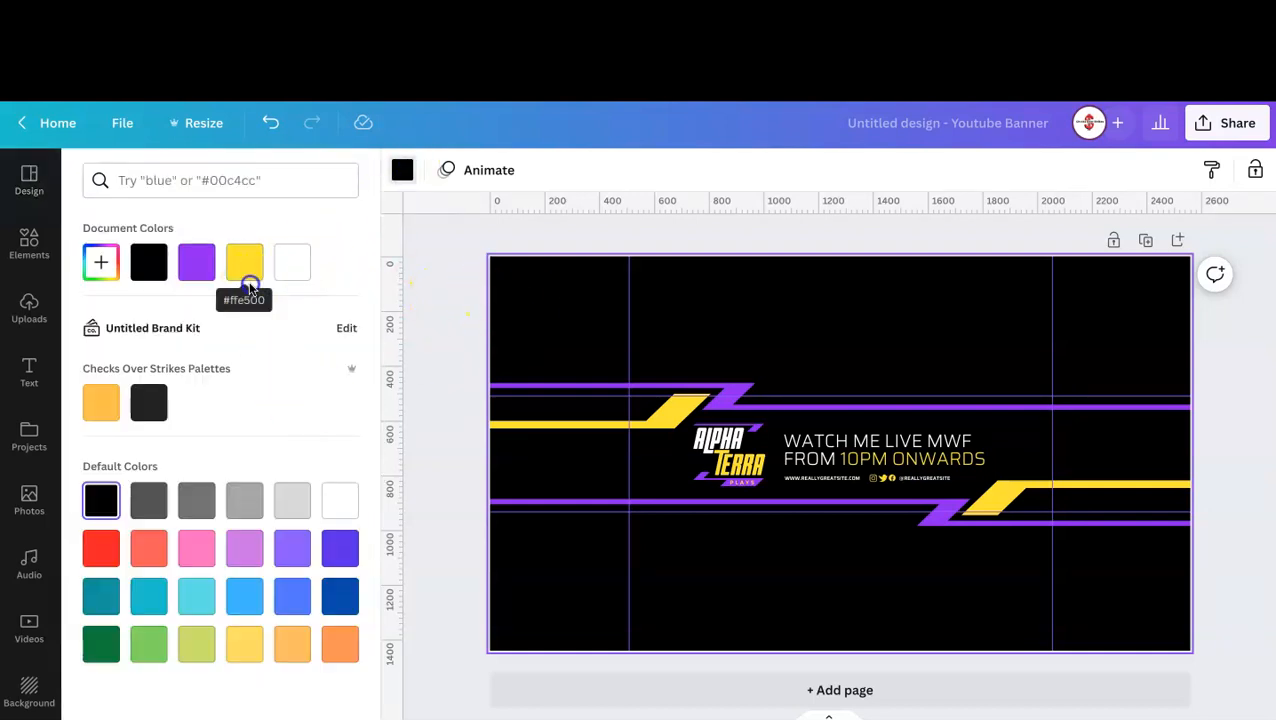
{"action": "left_click", "coordinate": [246, 266]}
{"action": "left_click", "coordinate": [349, 519]}
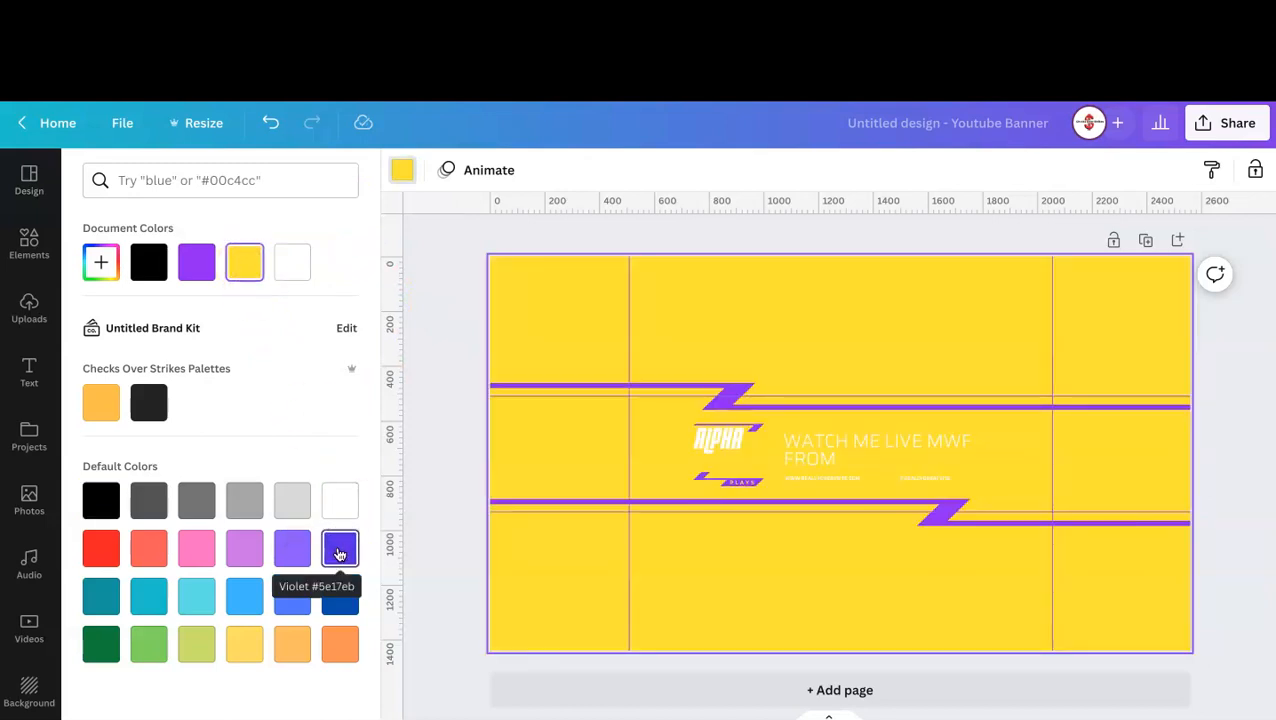
{"action": "left_click", "coordinate": [339, 553]}
{"action": "left_click", "coordinate": [198, 598]}
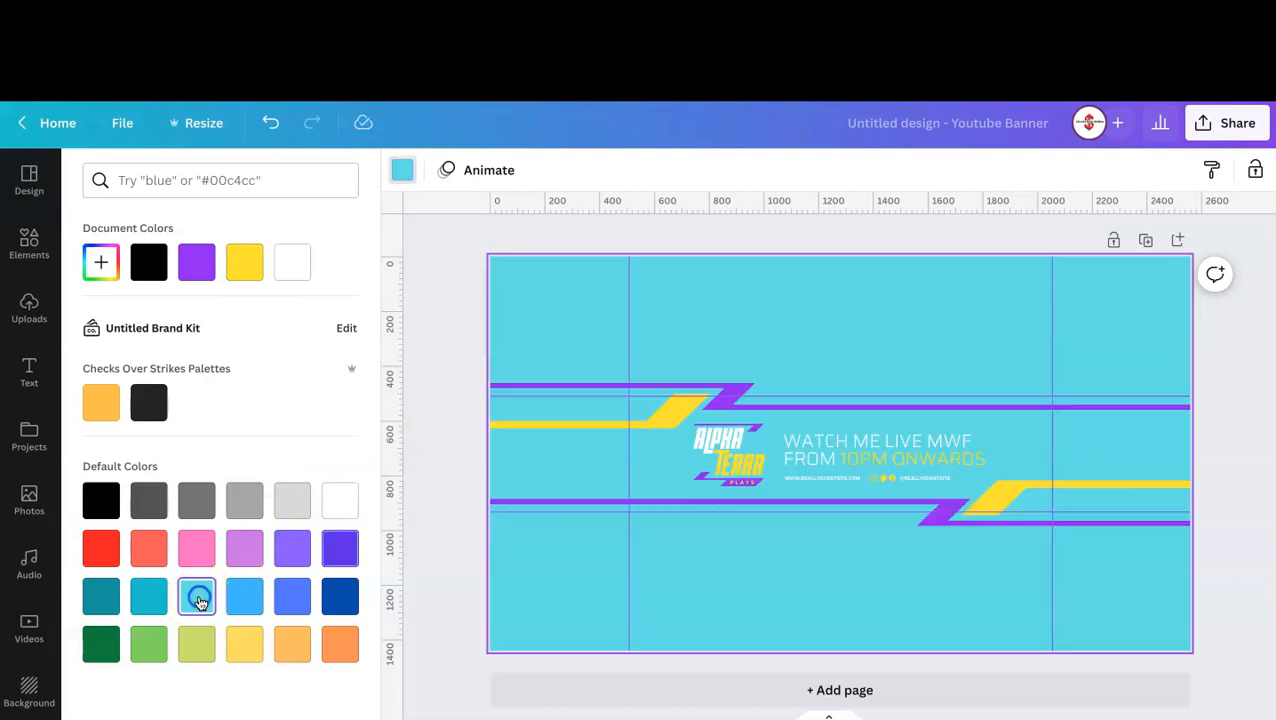
{"action": "left_click", "coordinate": [150, 550]}
{"action": "left_click", "coordinate": [198, 505]}
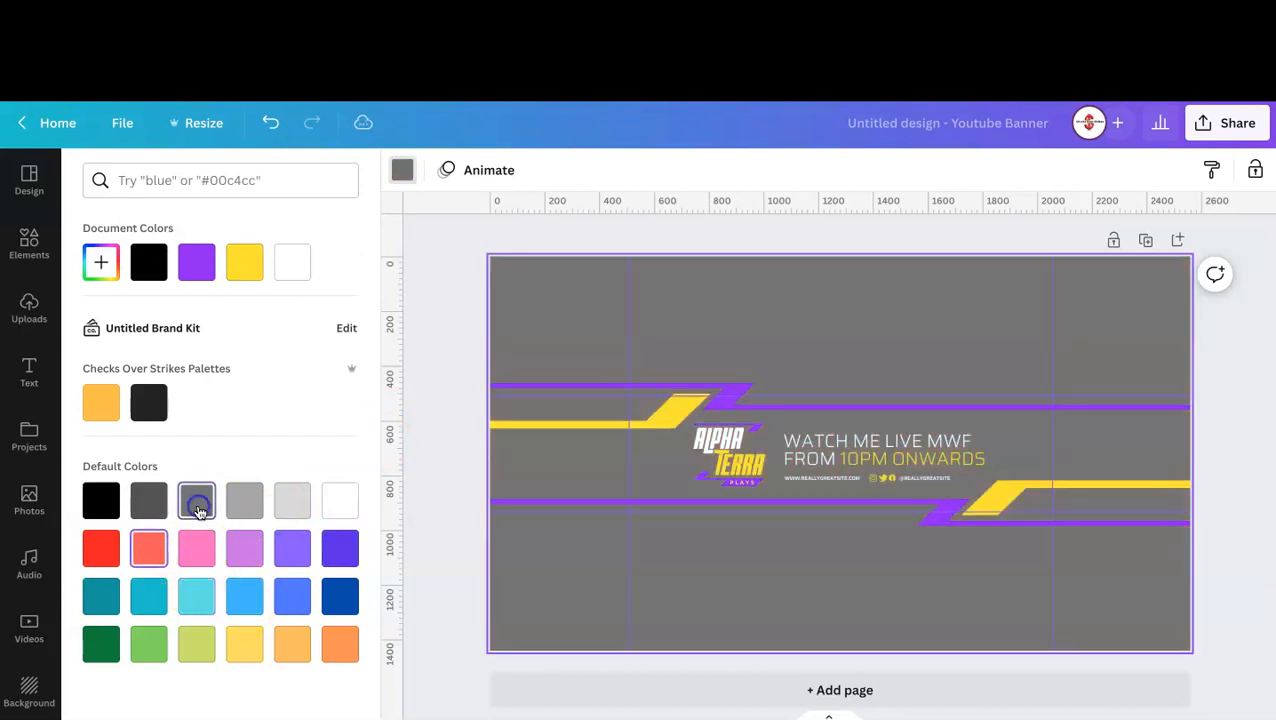
{"action": "left_click", "coordinate": [149, 503]}
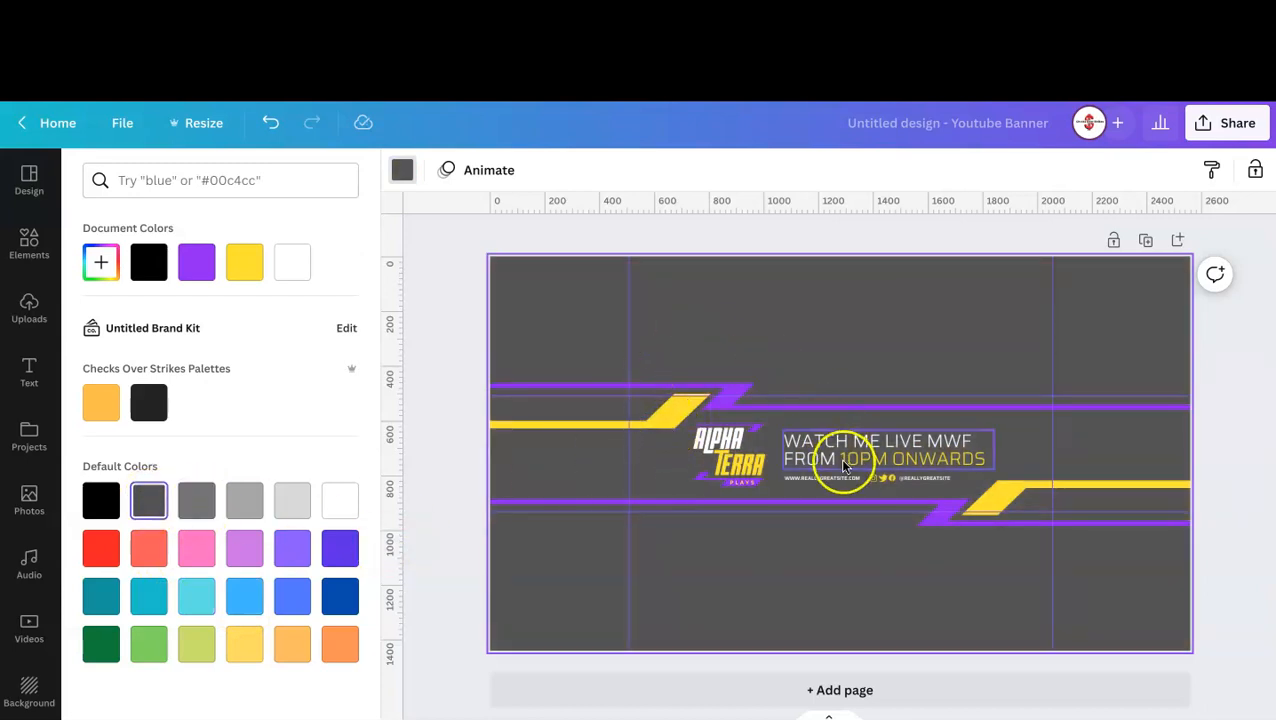
Step: Replace the white "ALPHA" text in the banner's logo with the channel owner's first name in capitals
{"action": "left_click", "coordinate": [722, 451]}
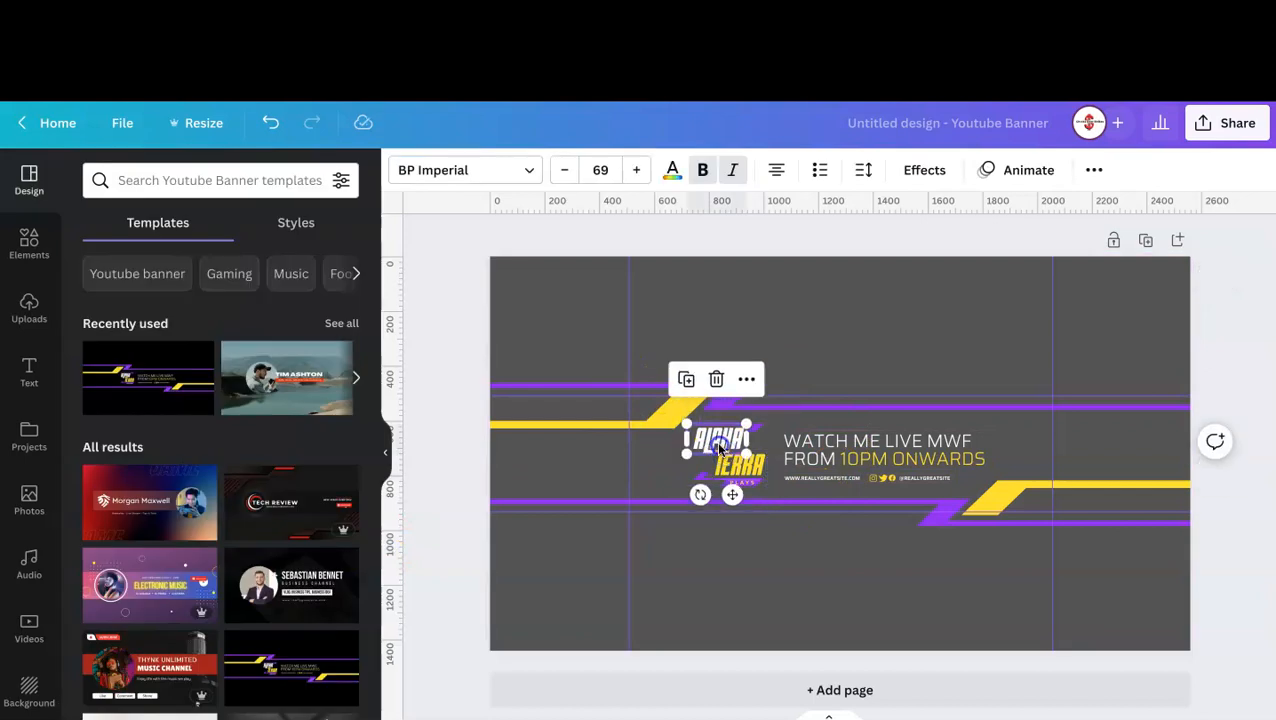
{"action": "double_click", "coordinate": [719, 445]}
{"action": "type", "text": "DEAN"}
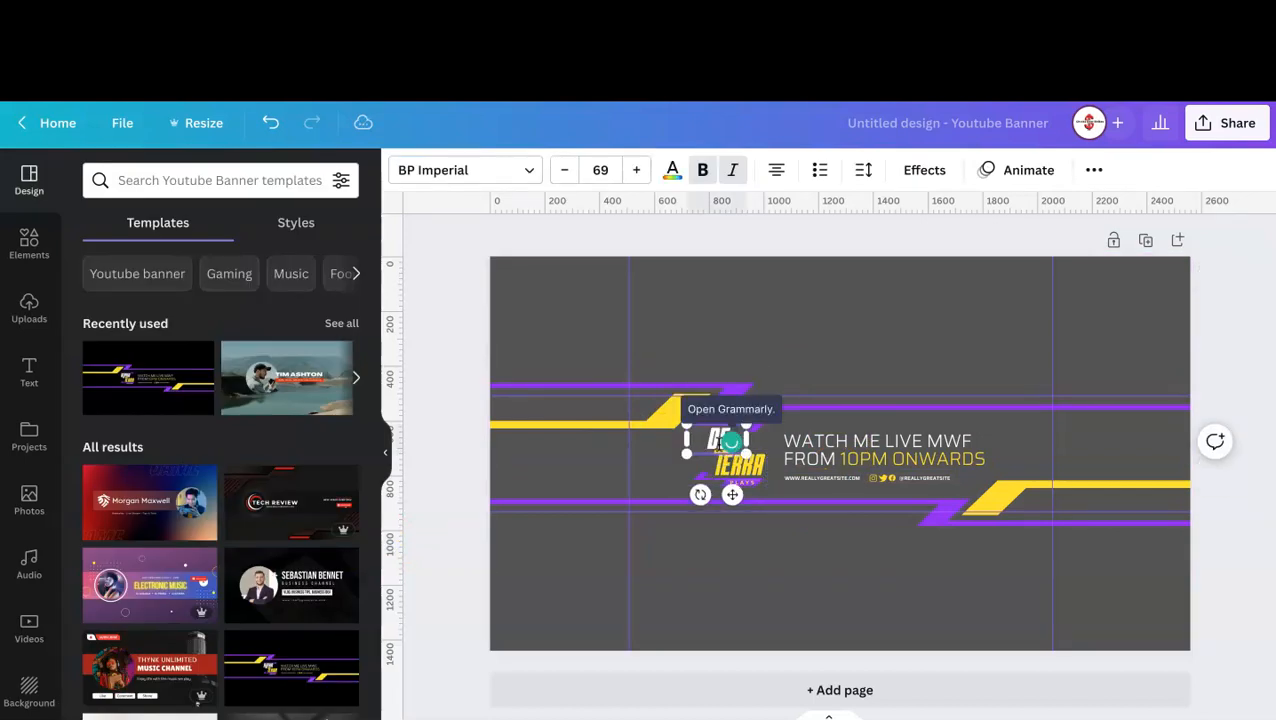
Step: Replace the yellow "TERRA" text in the banner's logo with the channel owner's first name in capitals
{"action": "left_click", "coordinate": [732, 470]}
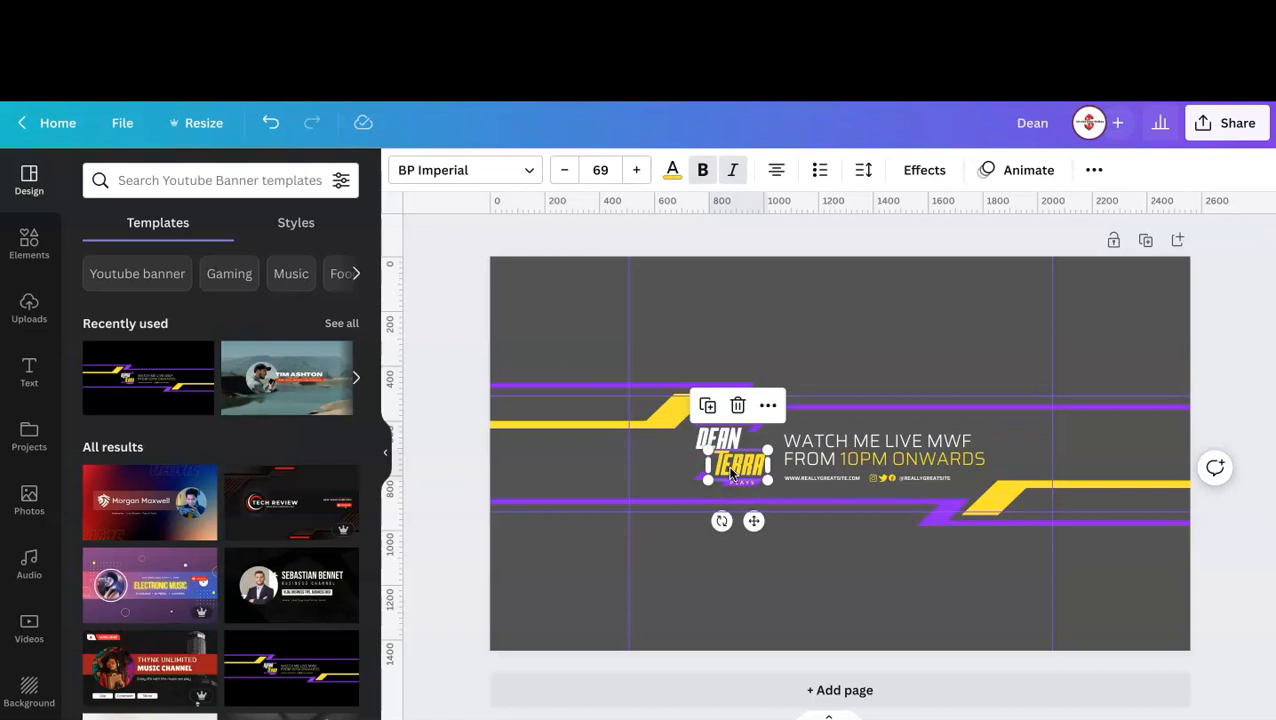
{"action": "double_click", "coordinate": [731, 471]}
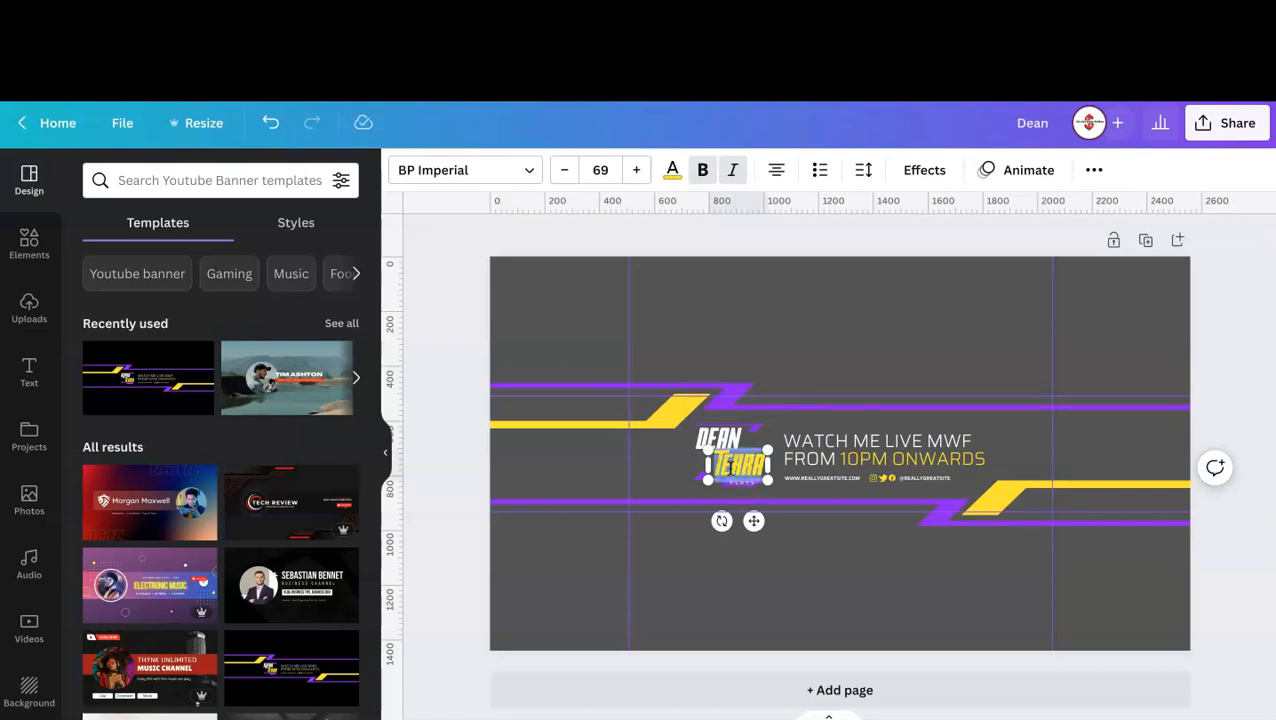
{"action": "type", "text": "THE WEIR"}
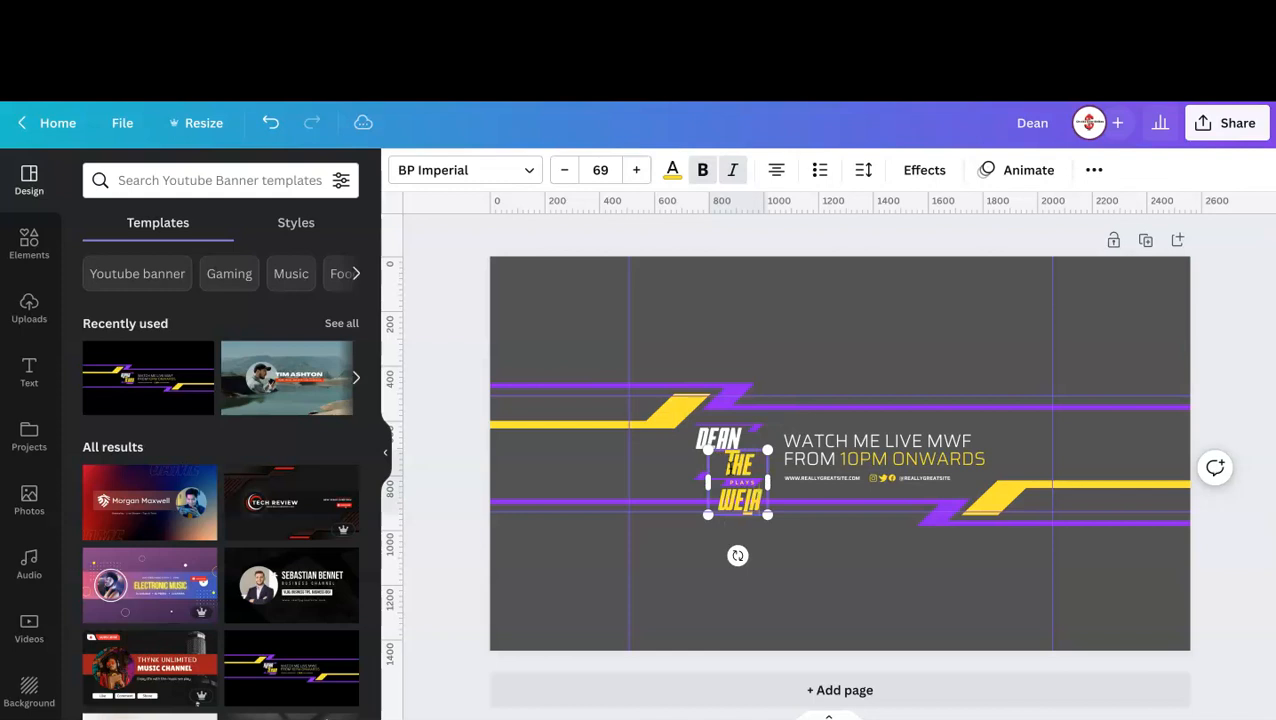
{"action": "key", "text": "BackSpace"}
{"action": "key", "text": "BackSpace"}
{"action": "key", "text": "BackSpace"}
{"action": "key", "text": "BackSpace"}
{"action": "key", "text": "BackSpace"}
{"action": "key", "text": "BackSpace"}
{"action": "key", "text": "BackSpace"}
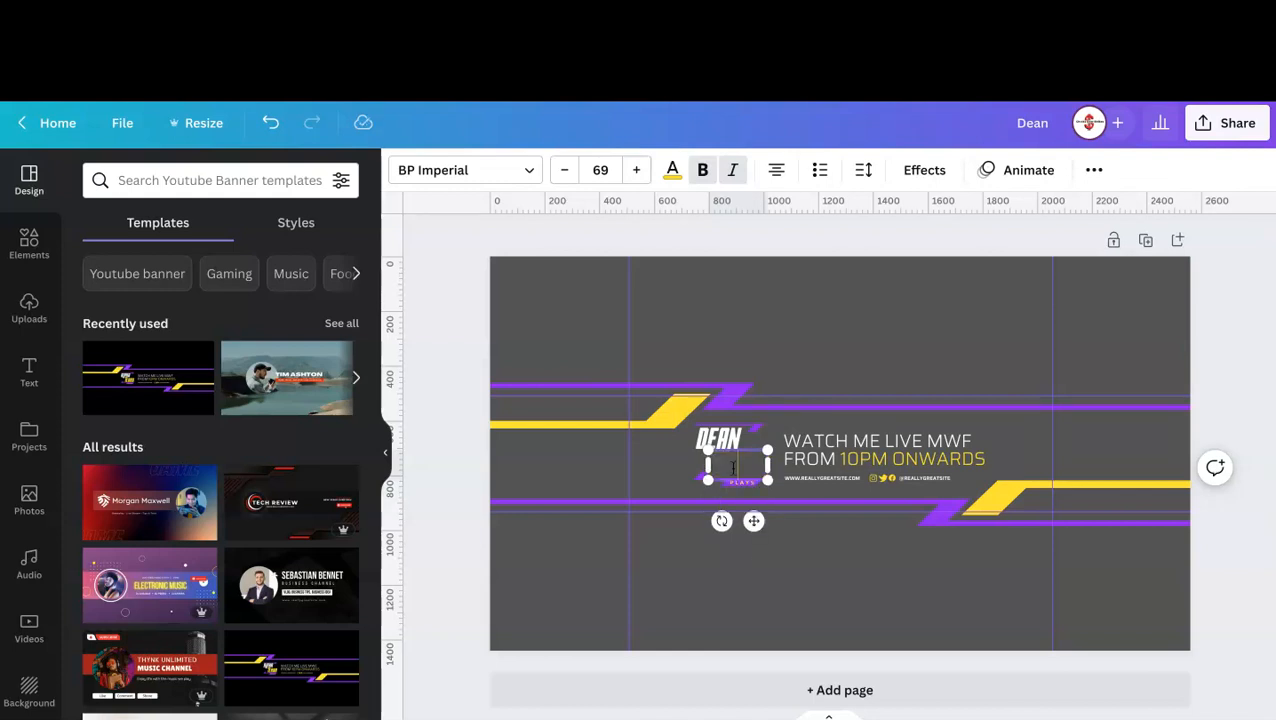
{"action": "type", "text": "DEAN"}
Step: Replace "MWF" with "=" in the tagline so it reads "WATCH ME LIVE = FROM 10PM ONWARDS"
{"action": "left_click", "coordinate": [846, 441]}
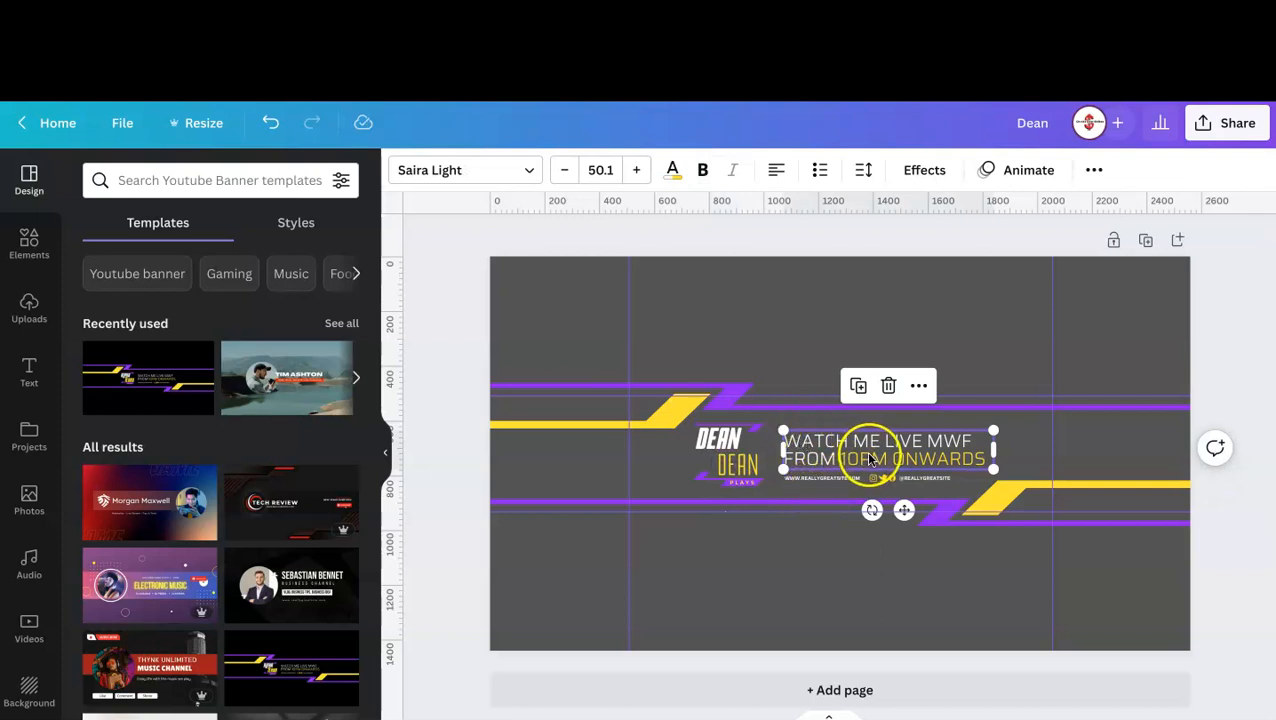
{"action": "double_click", "coordinate": [918, 454]}
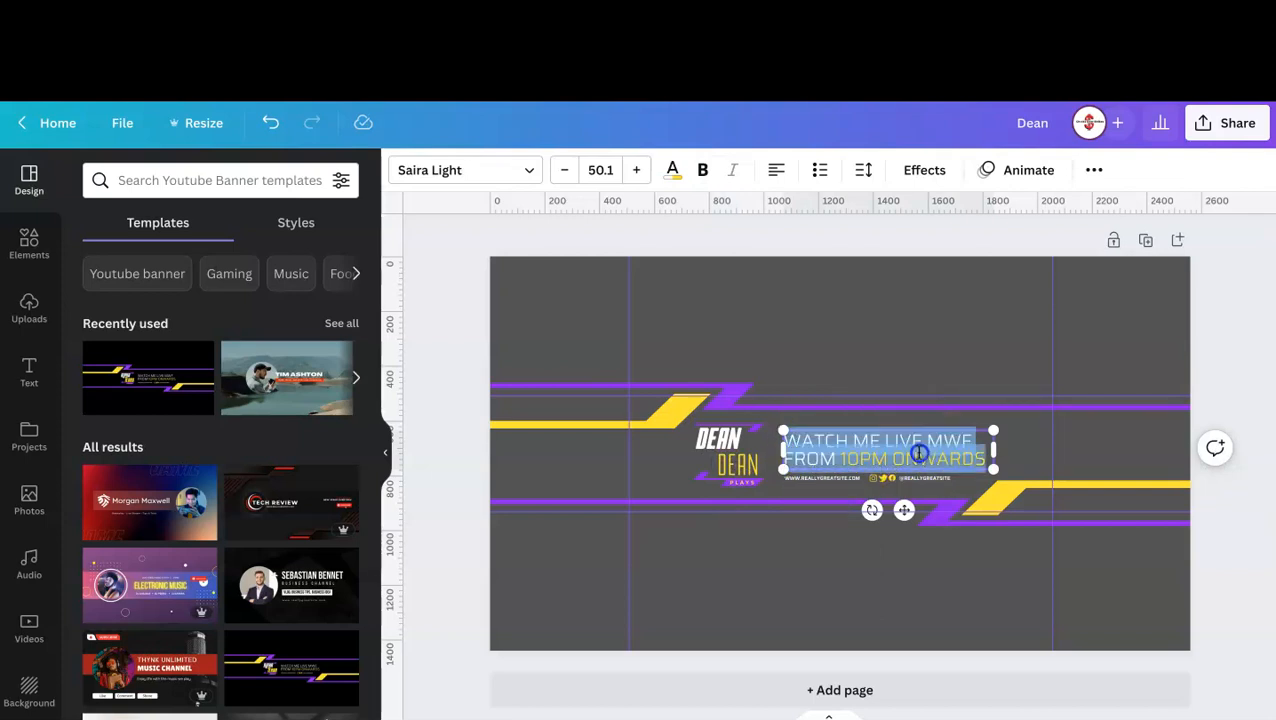
{"action": "left_click", "coordinate": [922, 445]}
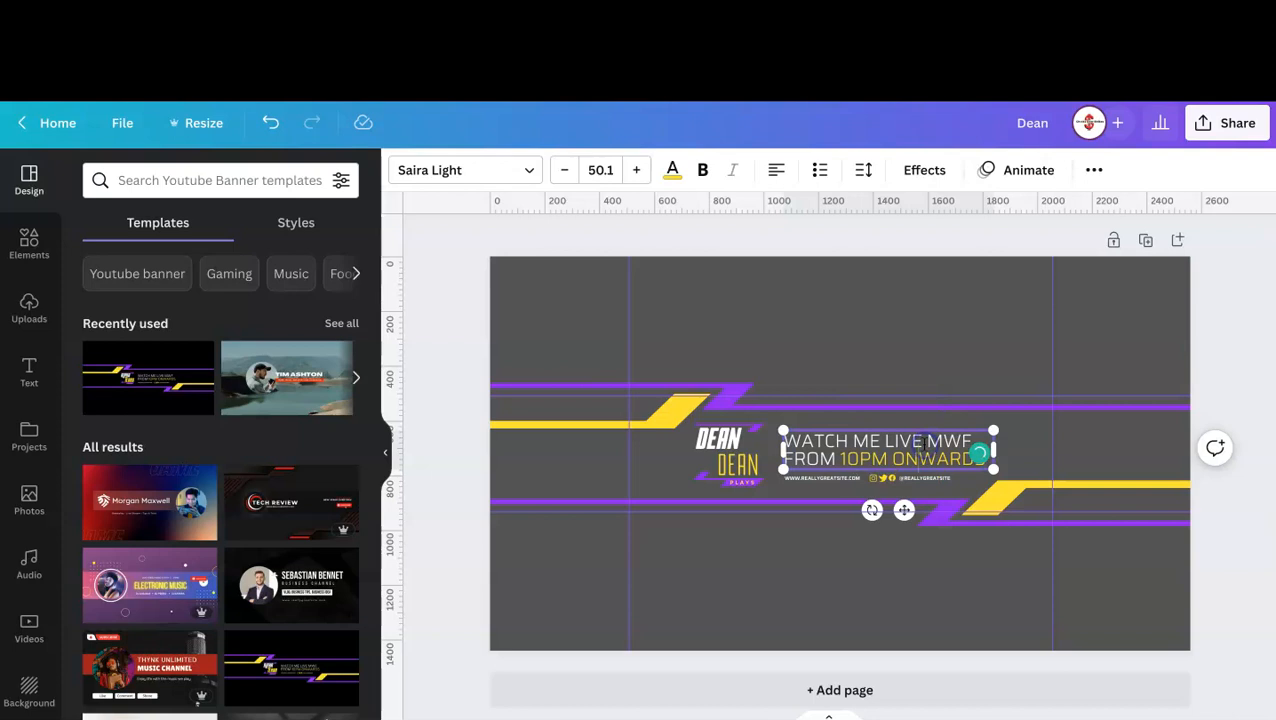
{"action": "left_click_drag", "start_coordinate": [928, 441], "coordinate": [966, 438]}
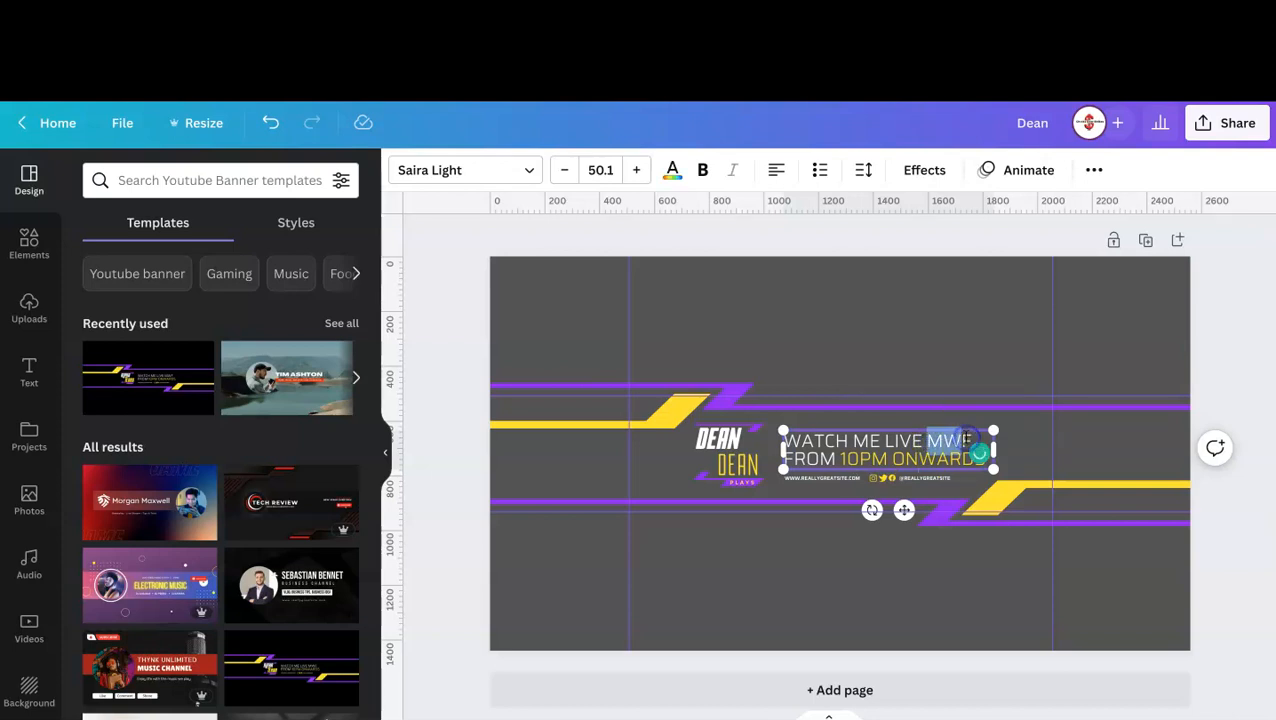
{"action": "key", "text": "BackSpace"}
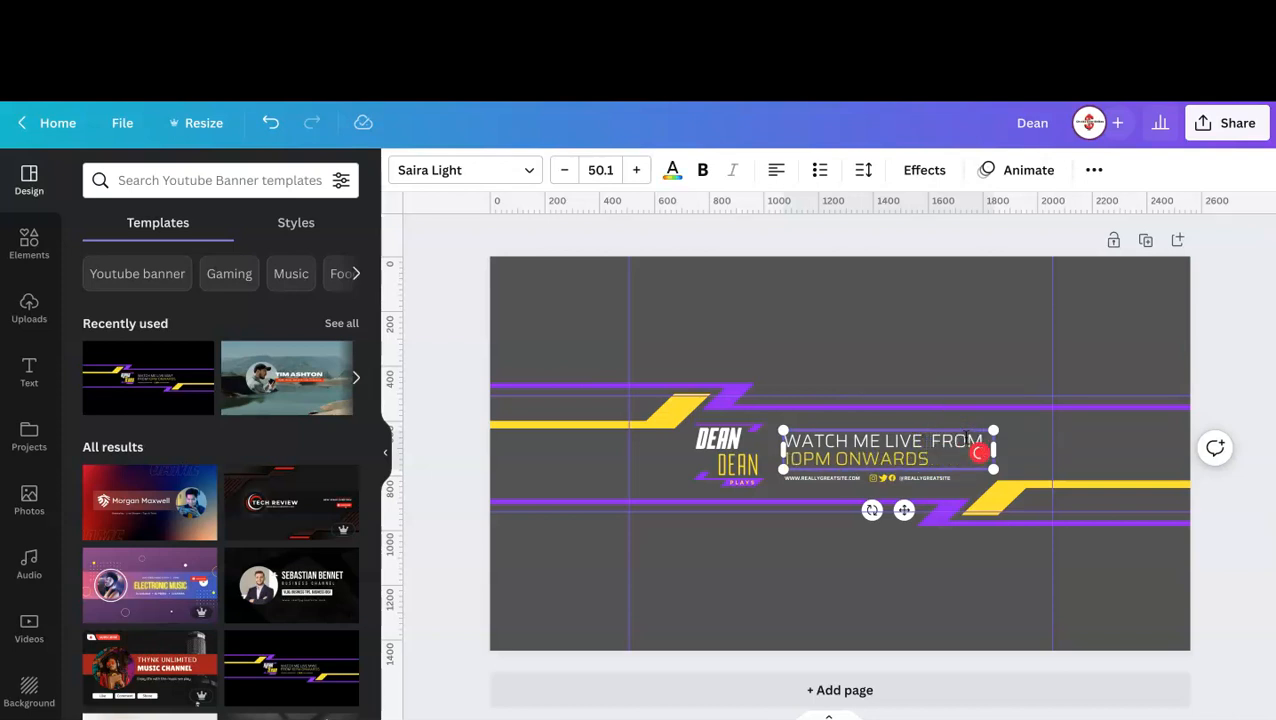
{"action": "left_click", "coordinate": [943, 464]}
Step: Enlarge the grouped line with the website address, social media icons and handle below the tagline
{"action": "left_click", "coordinate": [900, 483]}
{"action": "left_click", "coordinate": [881, 484]}
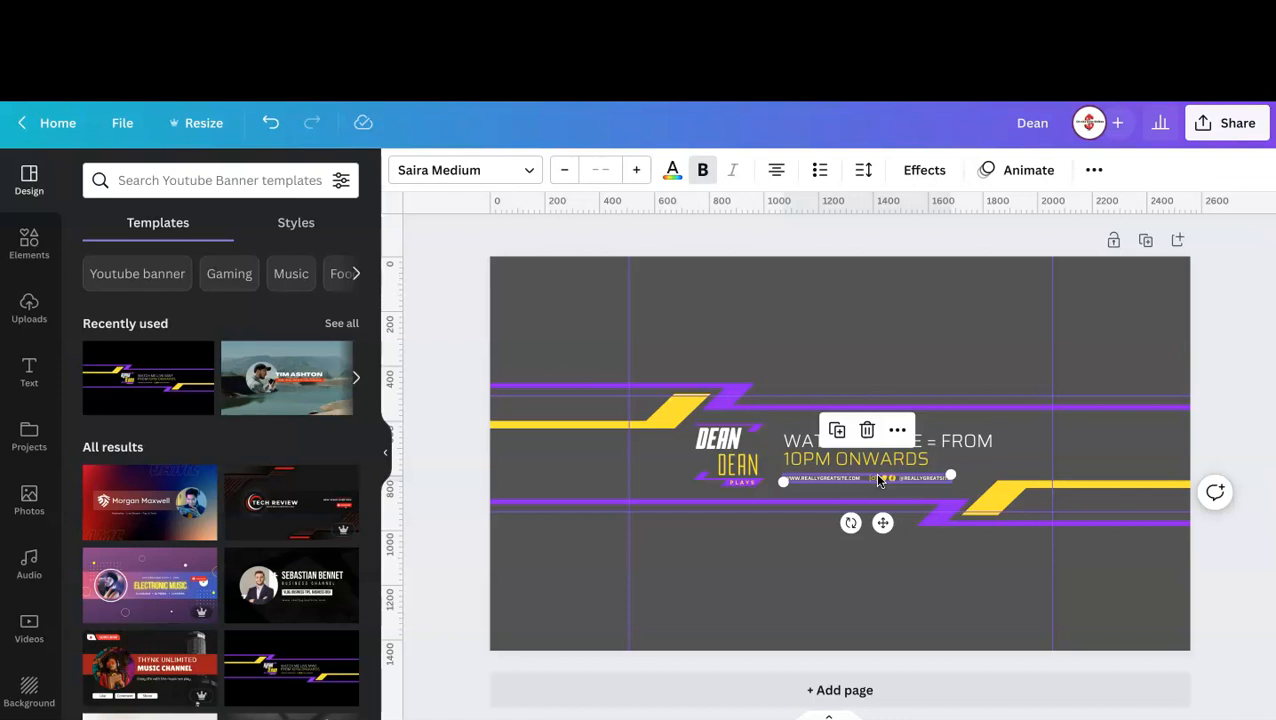
{"action": "left_click", "coordinate": [880, 481]}
{"action": "left_click_drag", "start_coordinate": [955, 471], "coordinate": [893, 482]}
Step: Add a link on the Instagram icon that points to the channel owner's Instagram profile address
{"action": "left_click", "coordinate": [876, 483]}
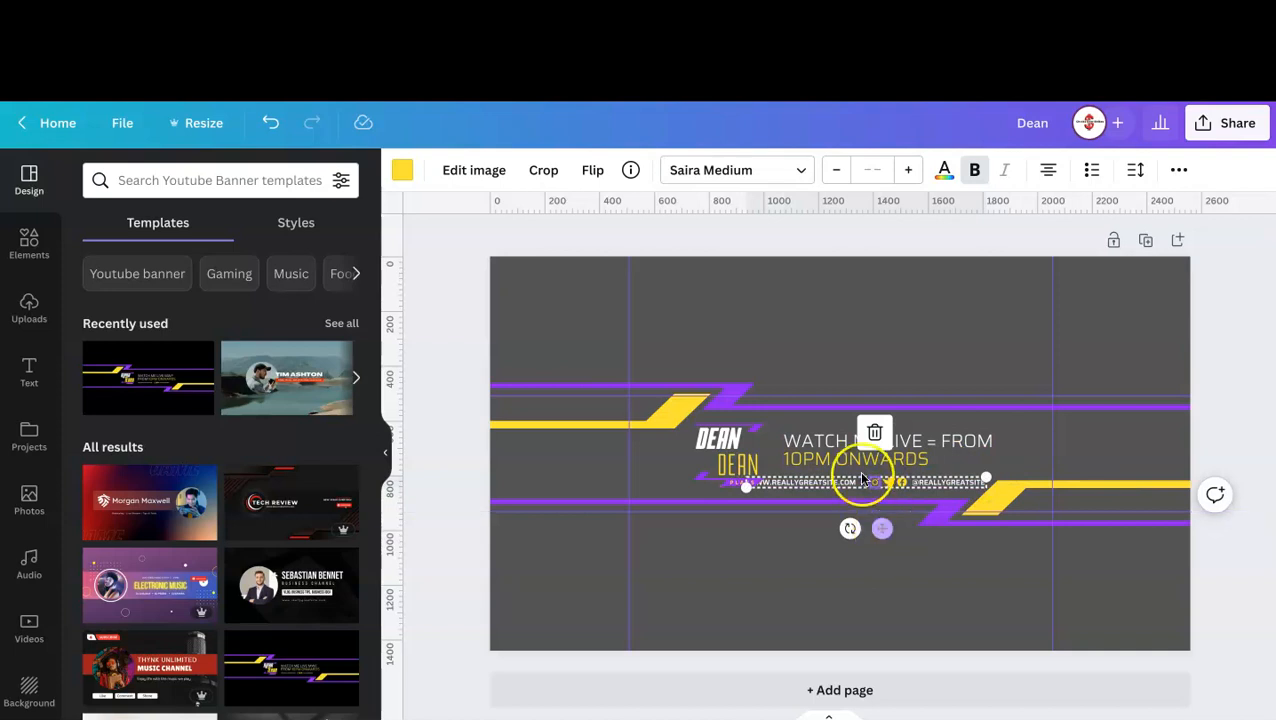
{"action": "right_click", "coordinate": [874, 485]}
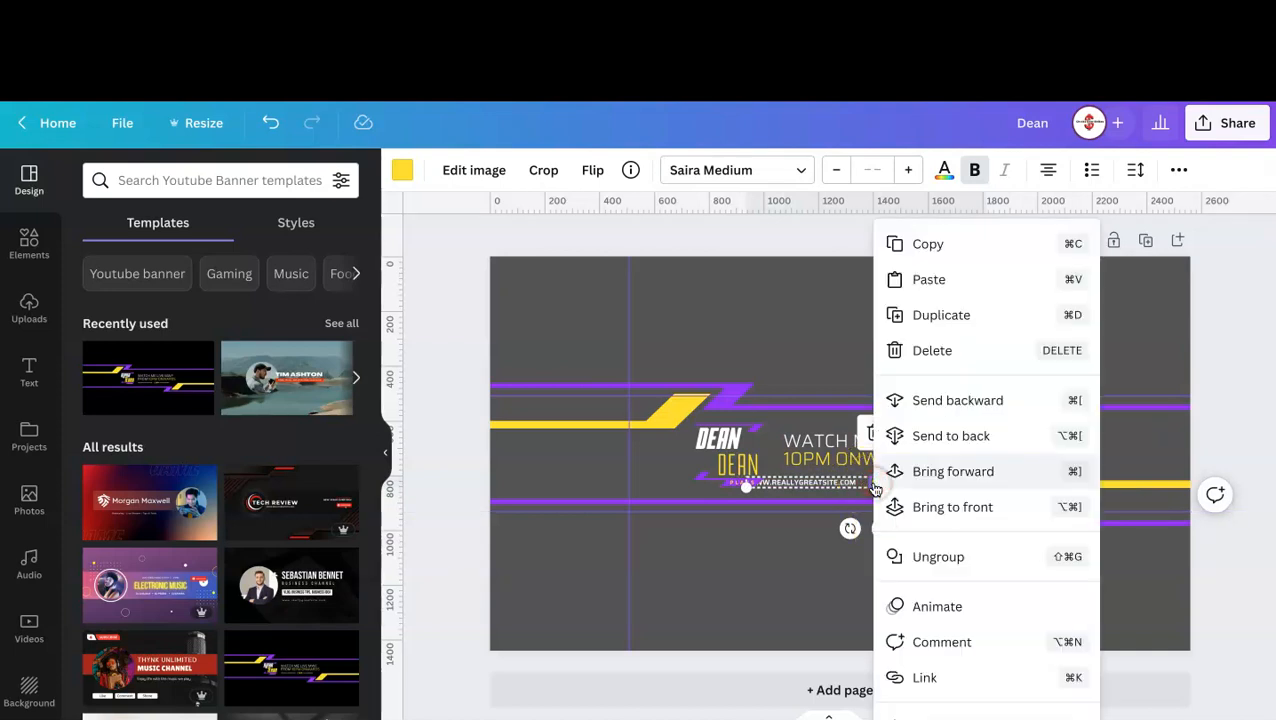
{"action": "left_click", "coordinate": [925, 678]}
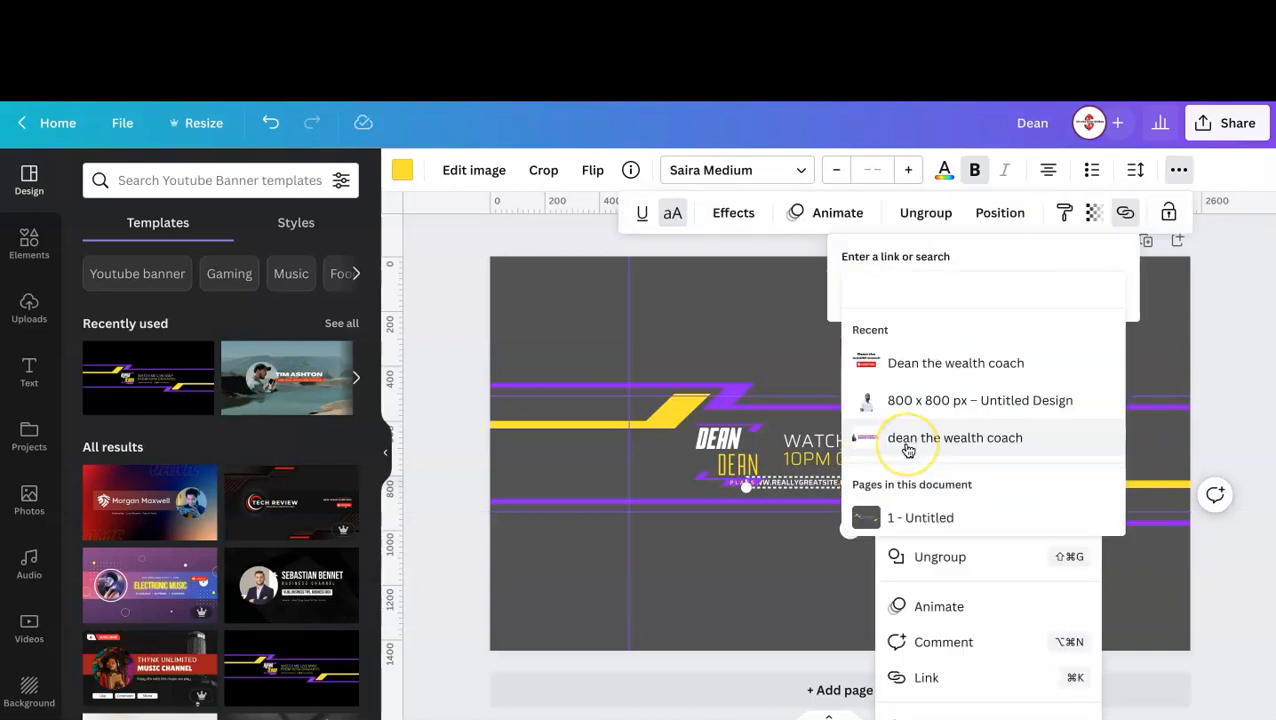
{"action": "type", "text": "instagram.com/deanthewealthcoach"}
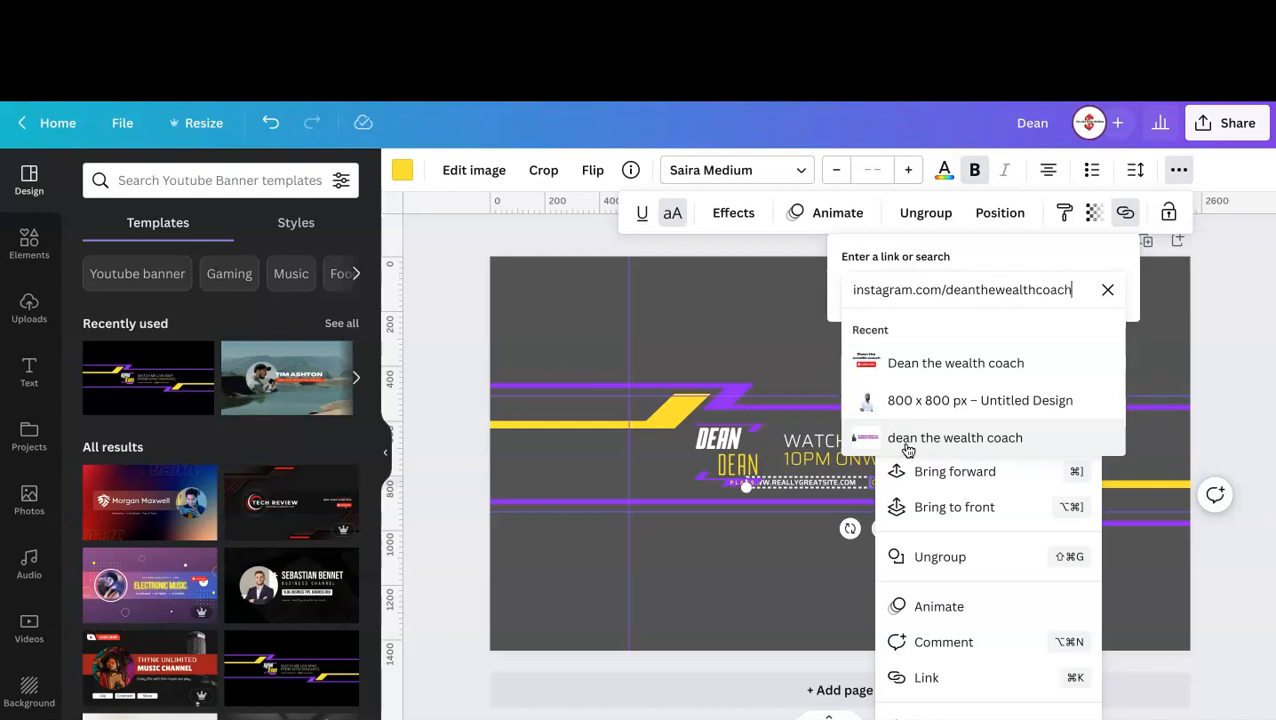
{"action": "key", "text": "Return"}
{"action": "left_click", "coordinate": [746, 645]}
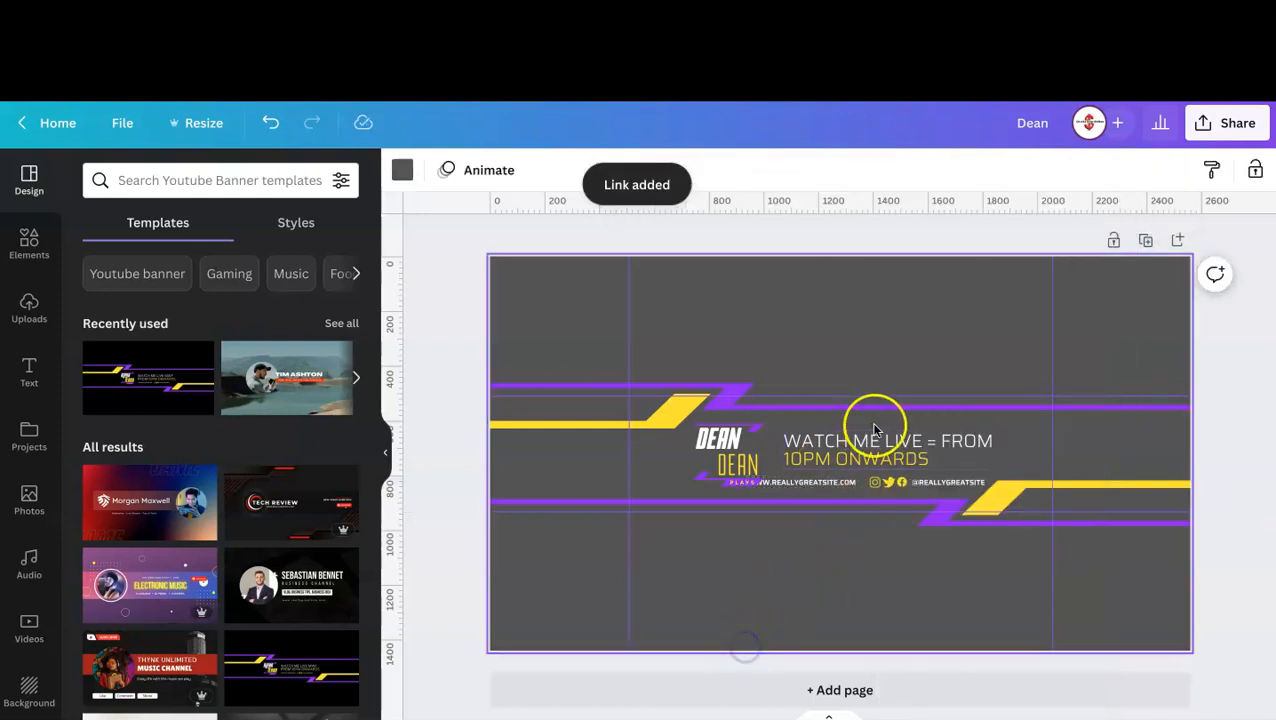
Step: Test the Instagram icon's link by opening it, look through the Instagram profile, and return to the Canva banner
{"action": "left_click", "coordinate": [873, 481]}
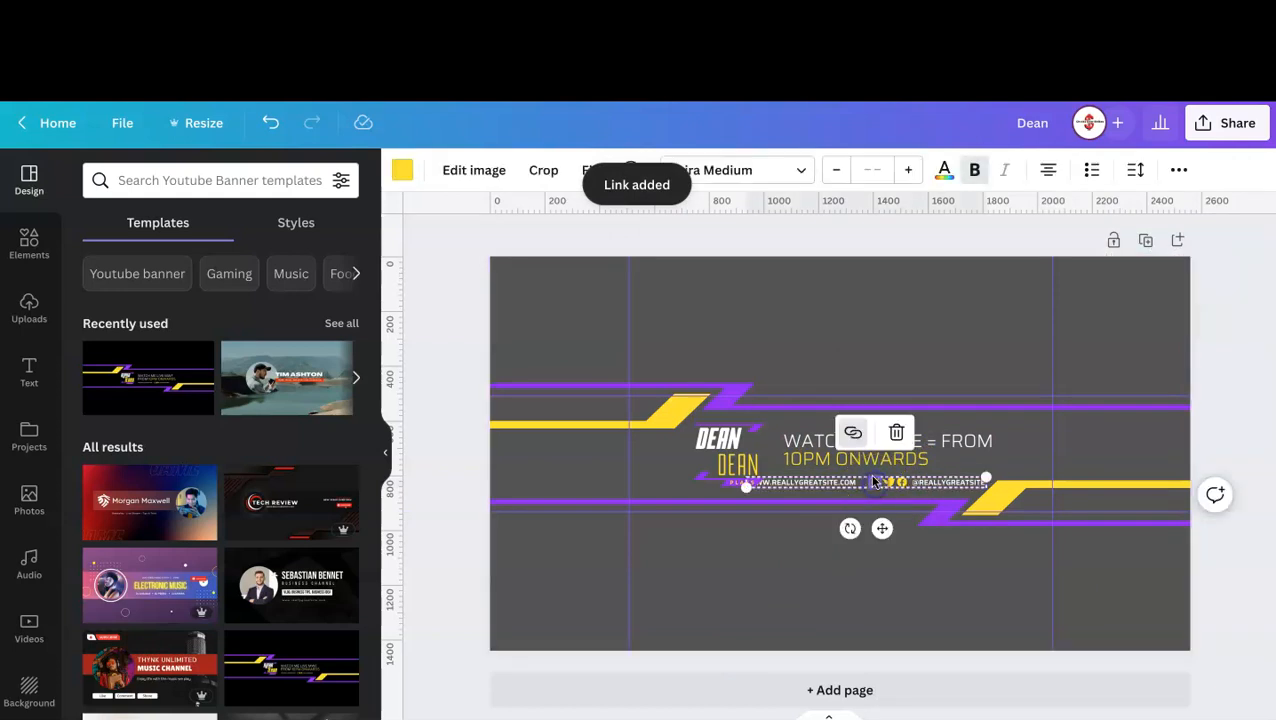
{"action": "left_click", "coordinate": [854, 433]}
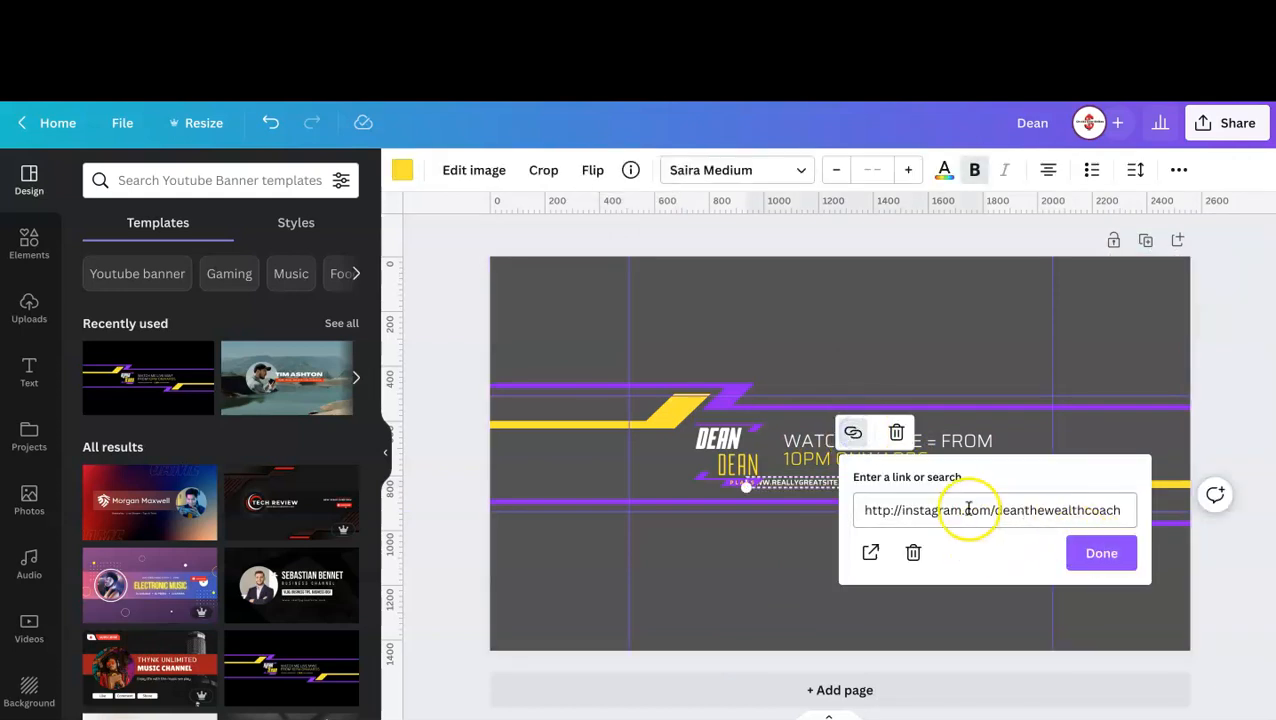
{"action": "left_click", "coordinate": [870, 554]}
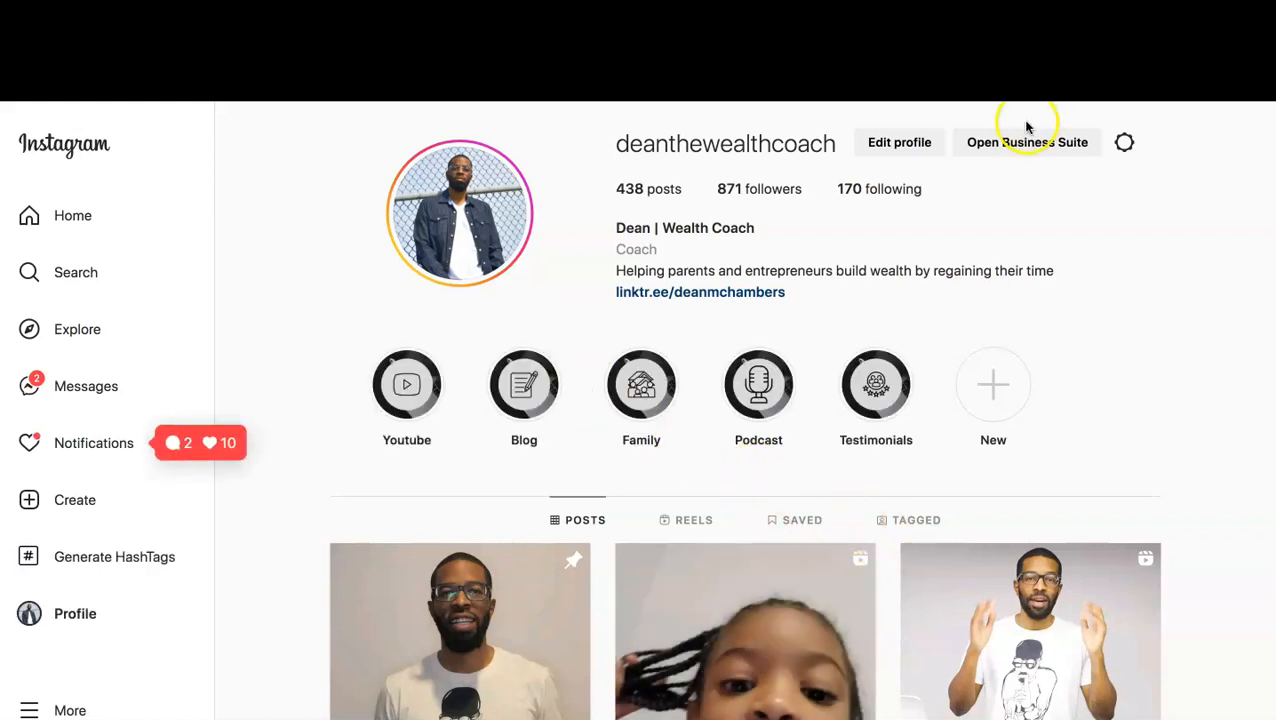
{"action": "scroll", "coordinate": [1005, 135], "scroll_direction": "down", "scroll_amount": 12}
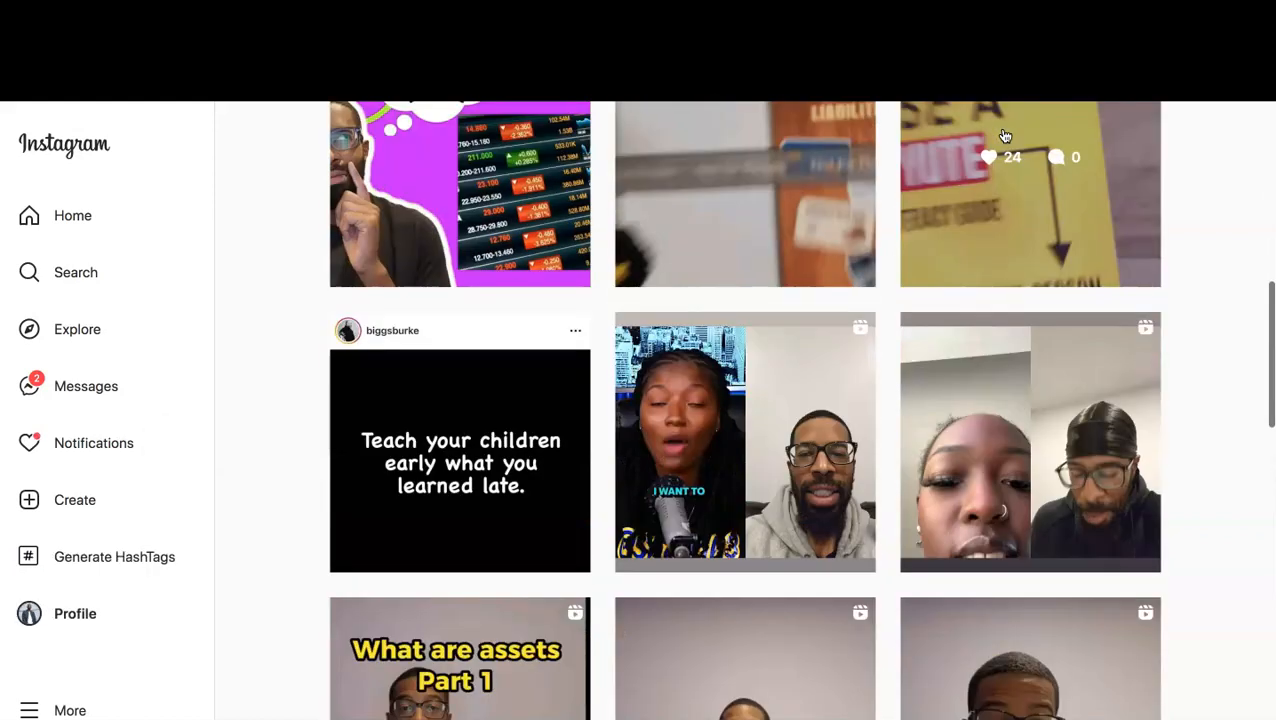
{"action": "scroll", "coordinate": [1005, 135], "scroll_direction": "down", "scroll_amount": 7}
{"action": "scroll", "coordinate": [1005, 135], "scroll_direction": "up", "scroll_amount": 20}
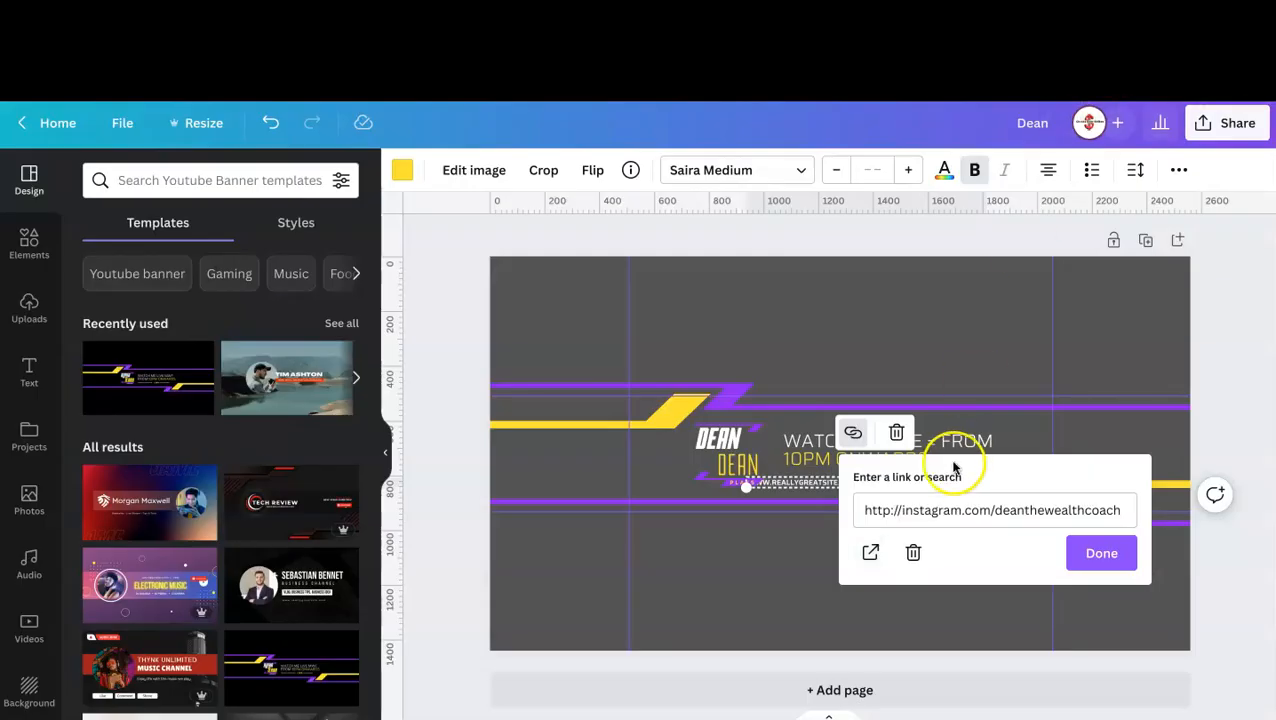
{"action": "left_click", "coordinate": [1120, 567]}
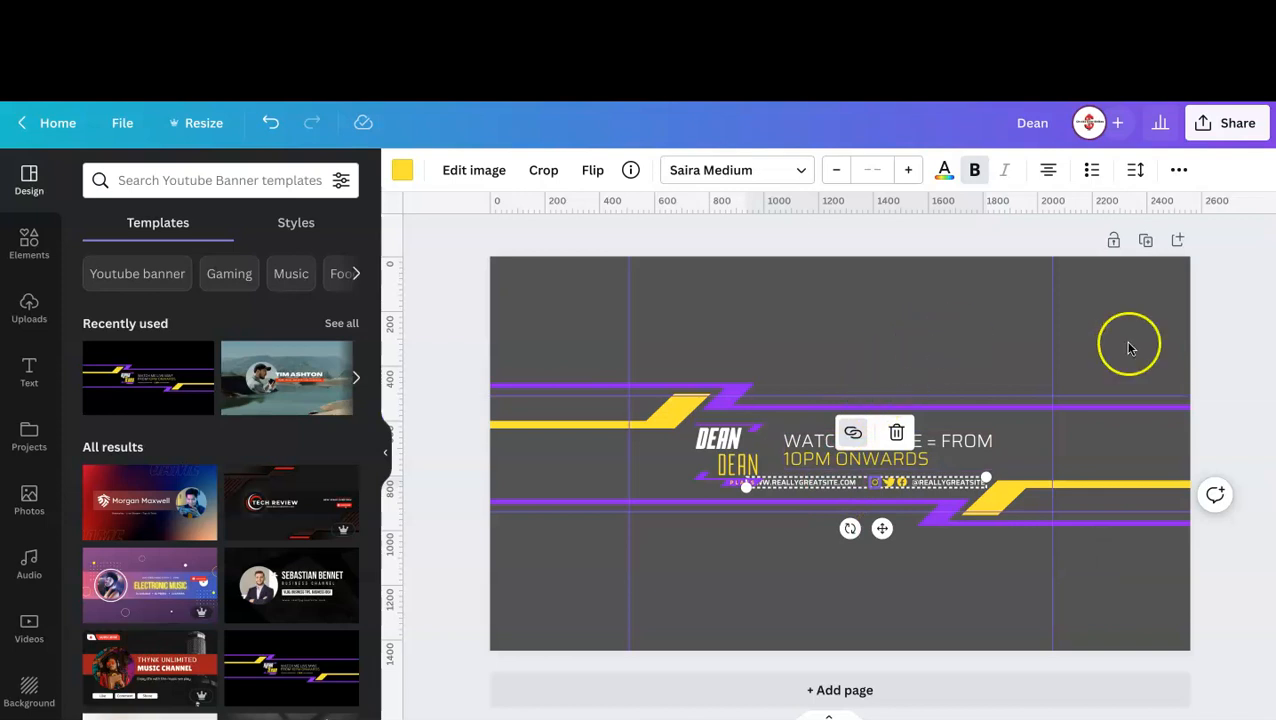
{"action": "left_click", "coordinate": [1228, 380]}
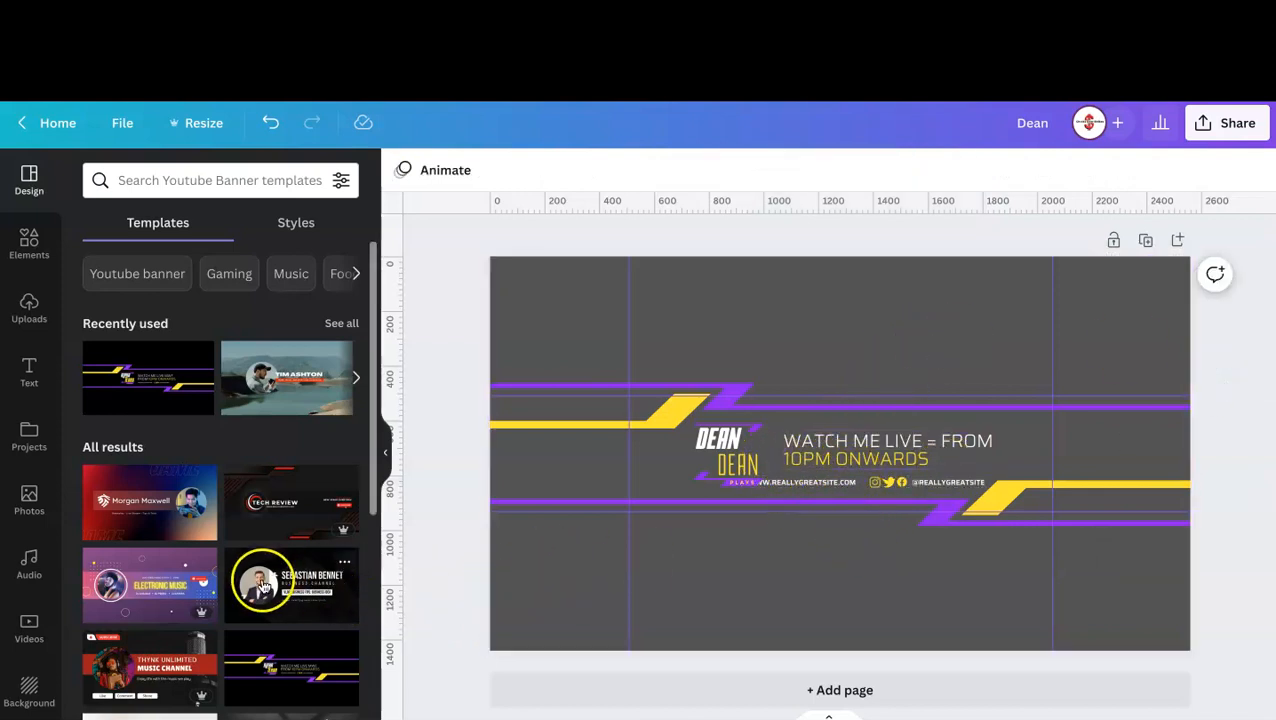
{"action": "left_click", "coordinate": [29, 372]}
{"action": "left_click", "coordinate": [29, 492]}
{"action": "left_click", "coordinate": [202, 182]}
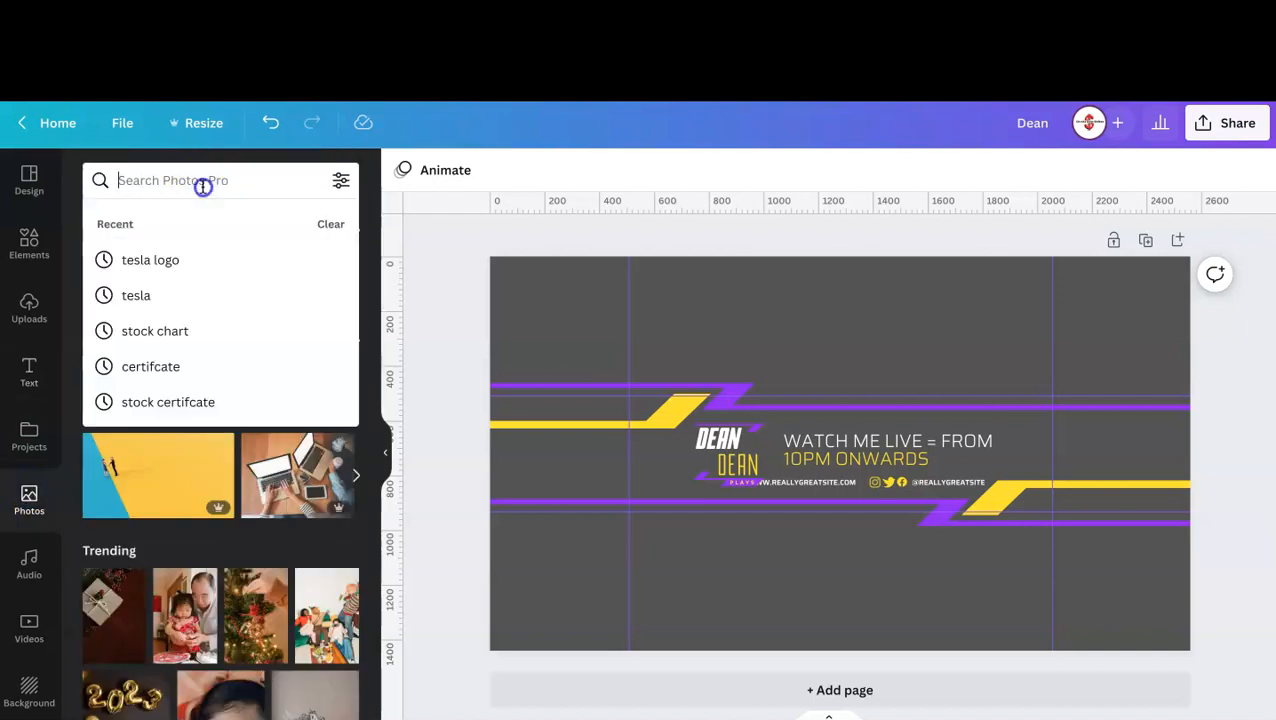
{"action": "type", "text": "frame"}
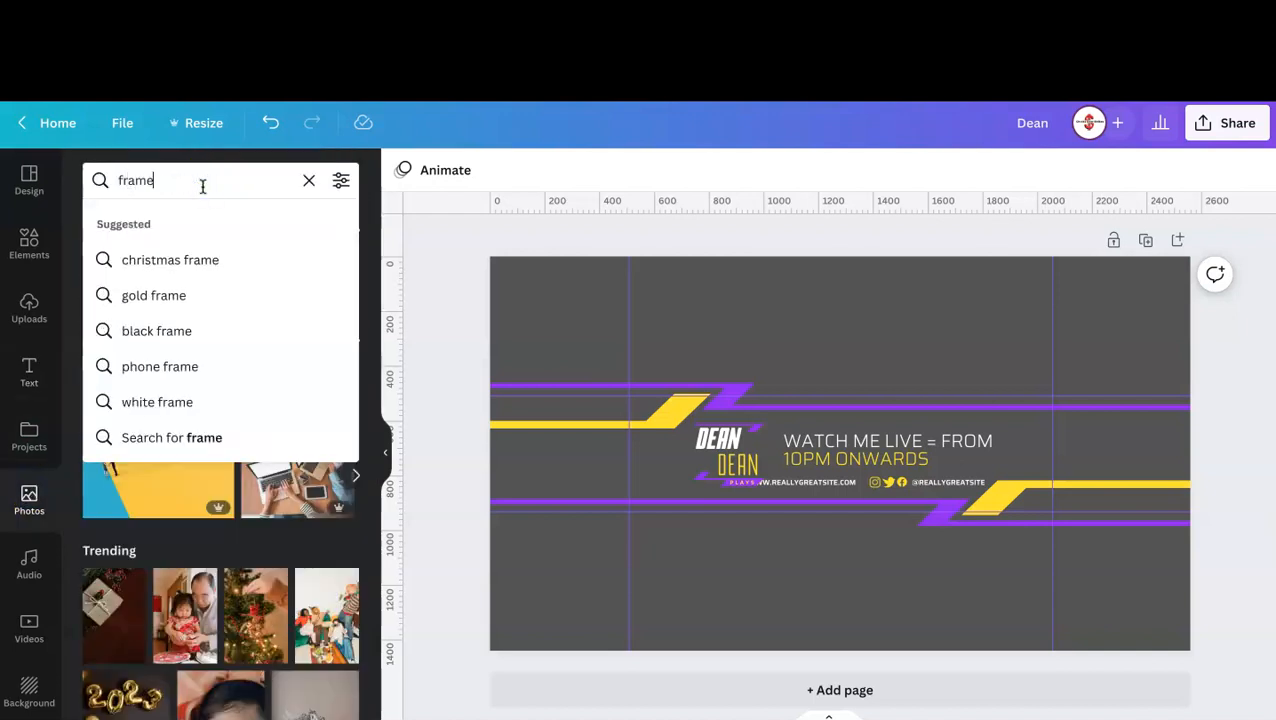
{"action": "key", "text": "Return"}
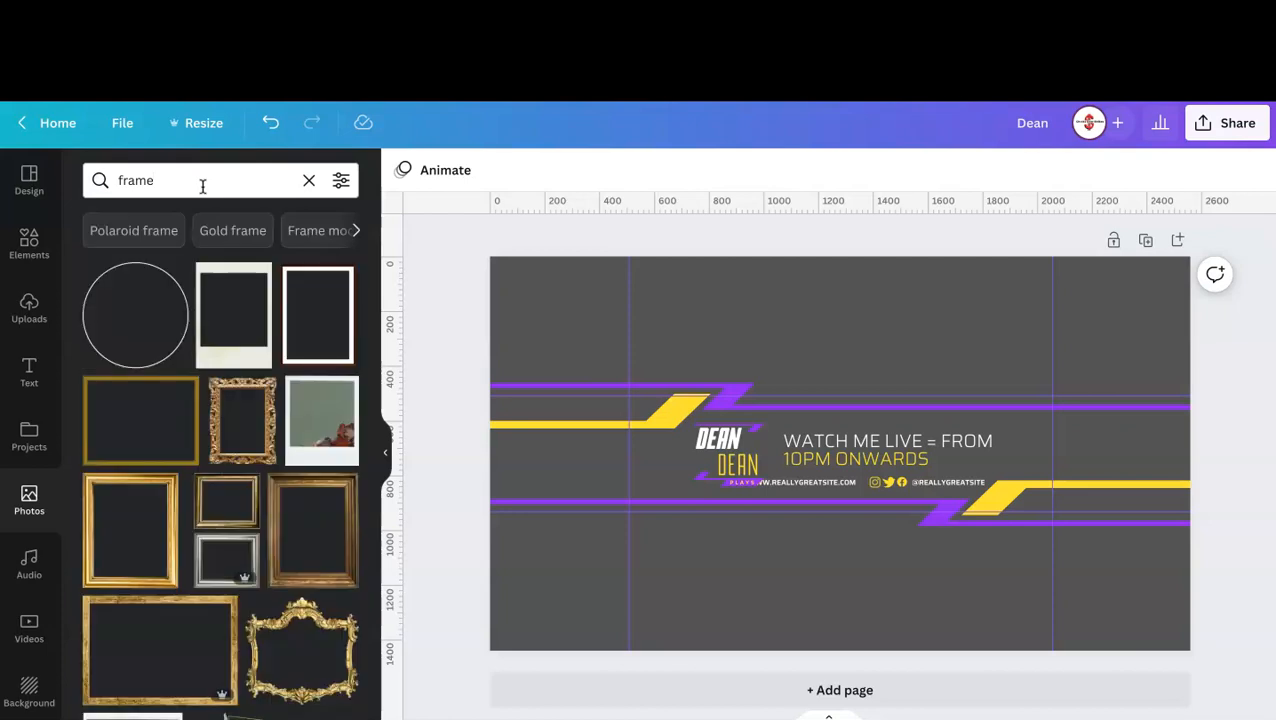
{"action": "left_click", "coordinate": [29, 308]}
Step: Search the elements library for "frame" and add the plain circular frame to the banner
{"action": "left_click", "coordinate": [50, 248]}
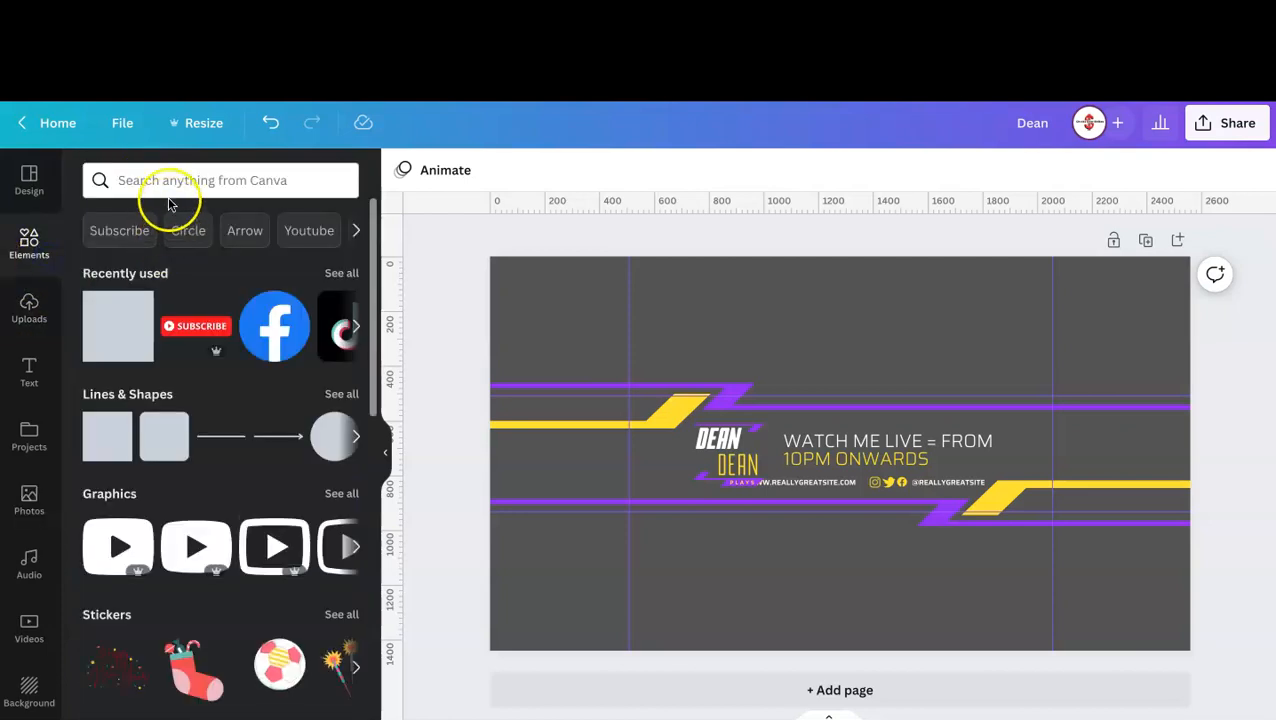
{"action": "left_click", "coordinate": [120, 180]}
{"action": "type", "text": "frame"}
{"action": "key", "text": "Return"}
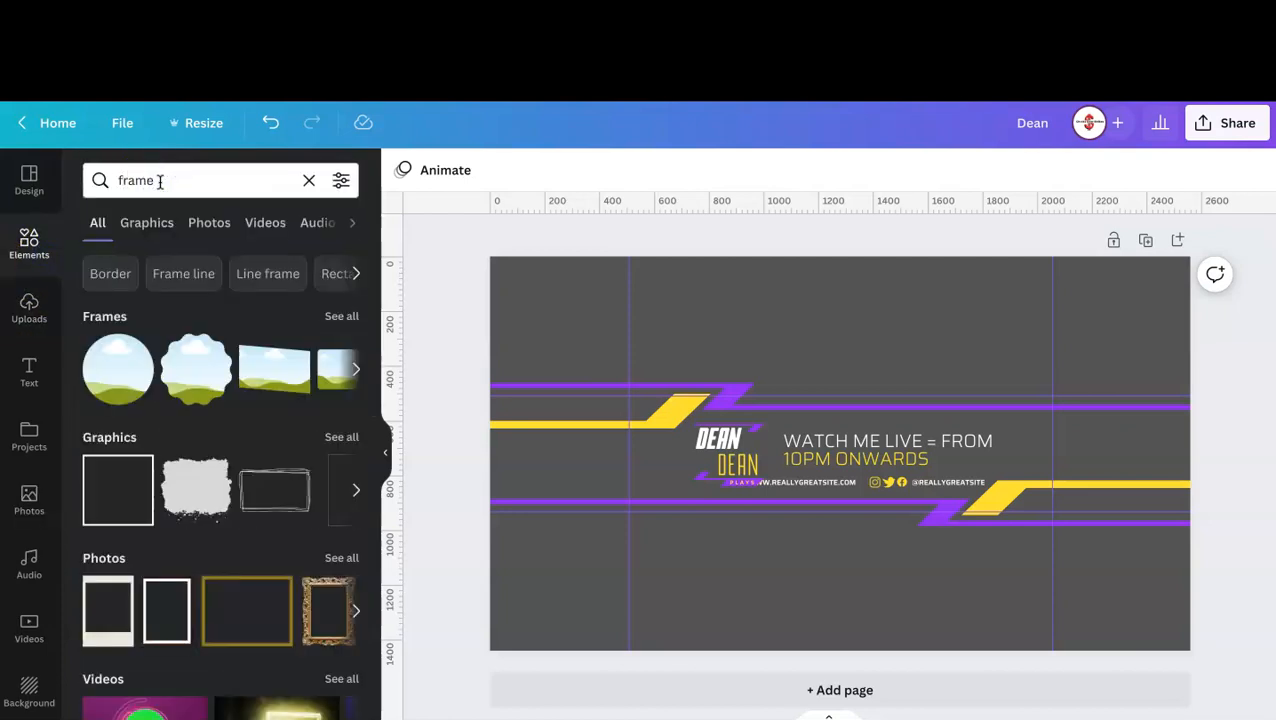
{"action": "left_click", "coordinate": [116, 367]}
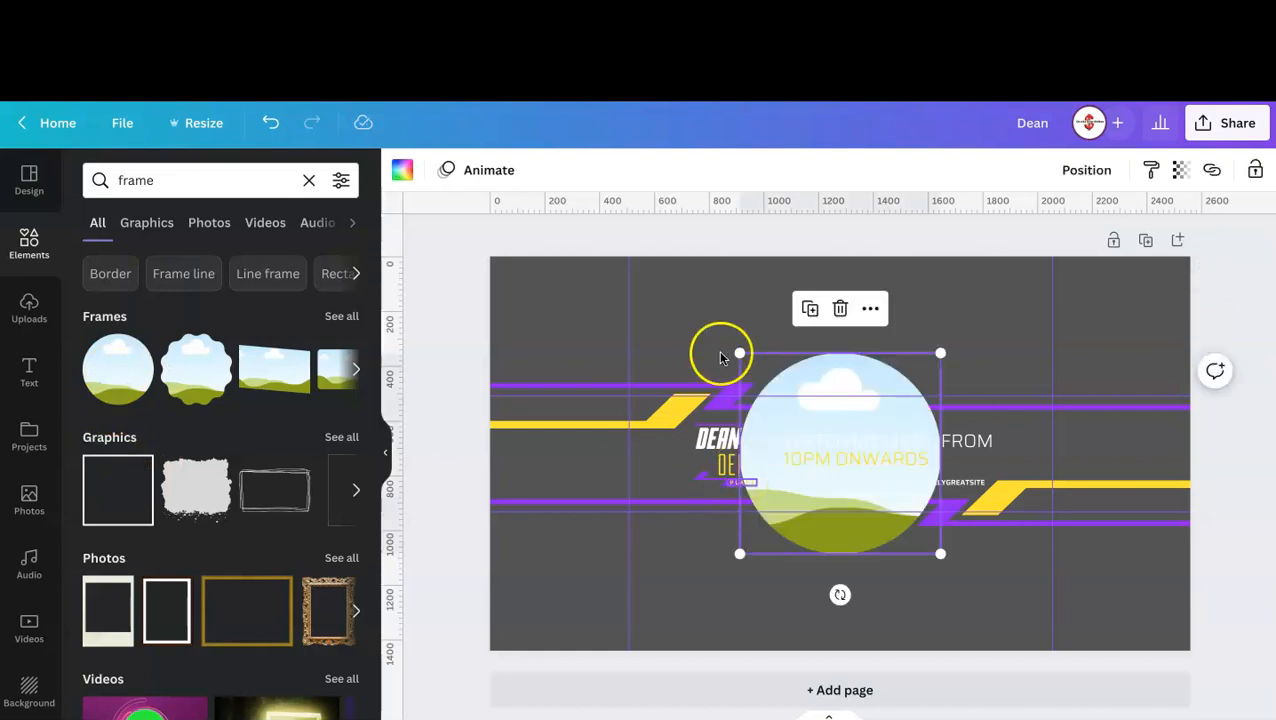
Step: Shrink the circular frame and place it between the stripes, with its right edge against the banner's left vertical guide
{"action": "left_click_drag", "start_coordinate": [739, 353], "coordinate": [834, 445]}
{"action": "left_click_drag", "start_coordinate": [888, 478], "coordinate": [581, 466]}
{"action": "left_click", "coordinate": [527, 508]}
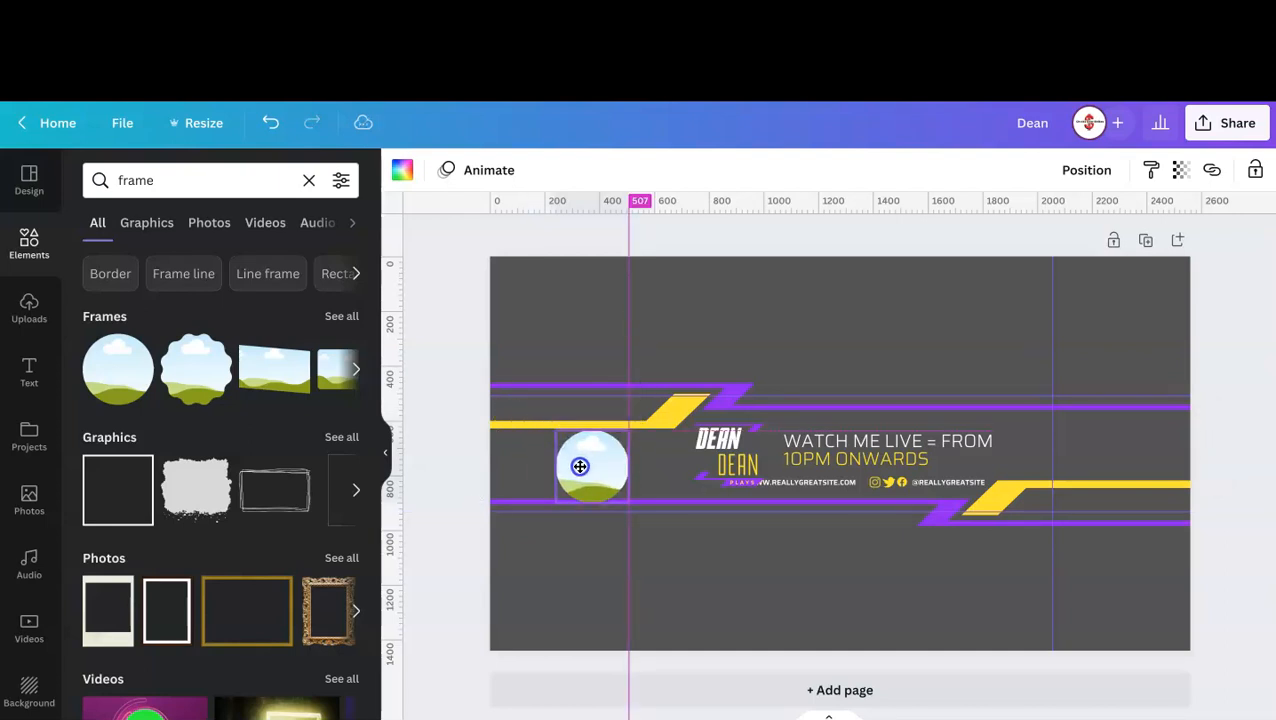
{"action": "left_click_drag", "start_coordinate": [576, 466], "coordinate": [576, 466]}
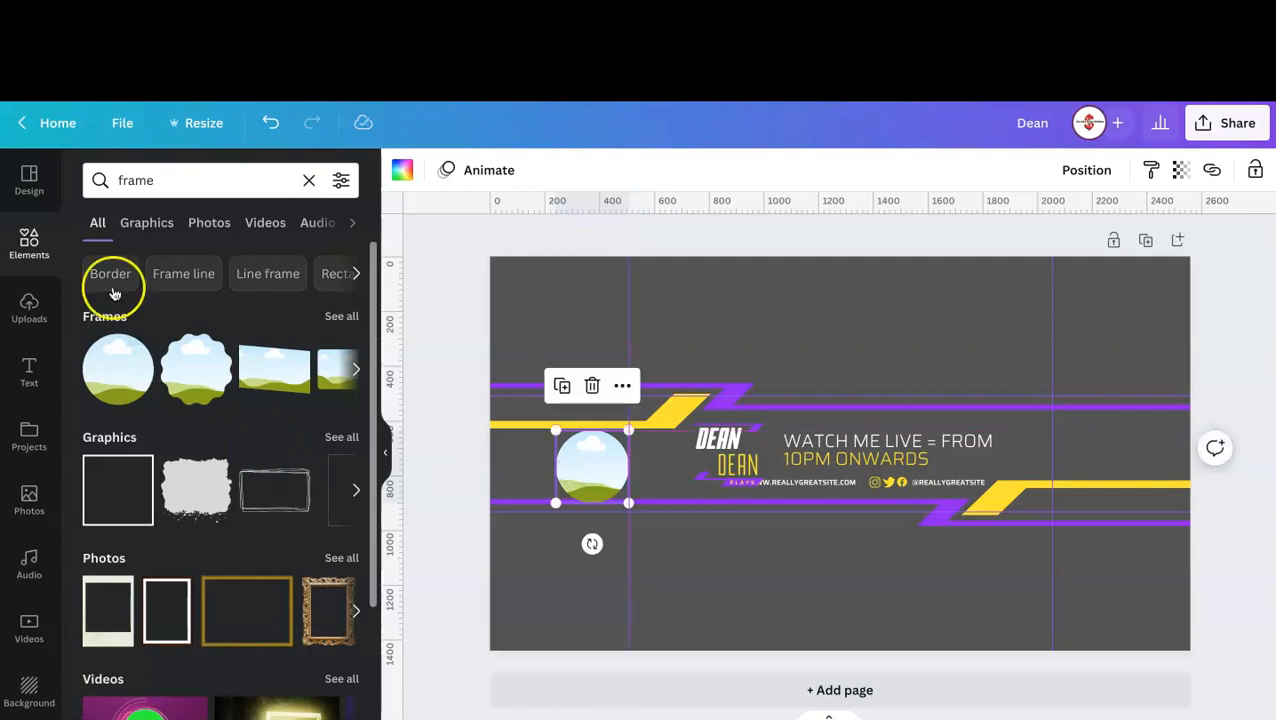
Step: Fill the circular frame with the uploaded photo of the man in a denim jacket in front of the fence
{"action": "left_click", "coordinate": [34, 308]}
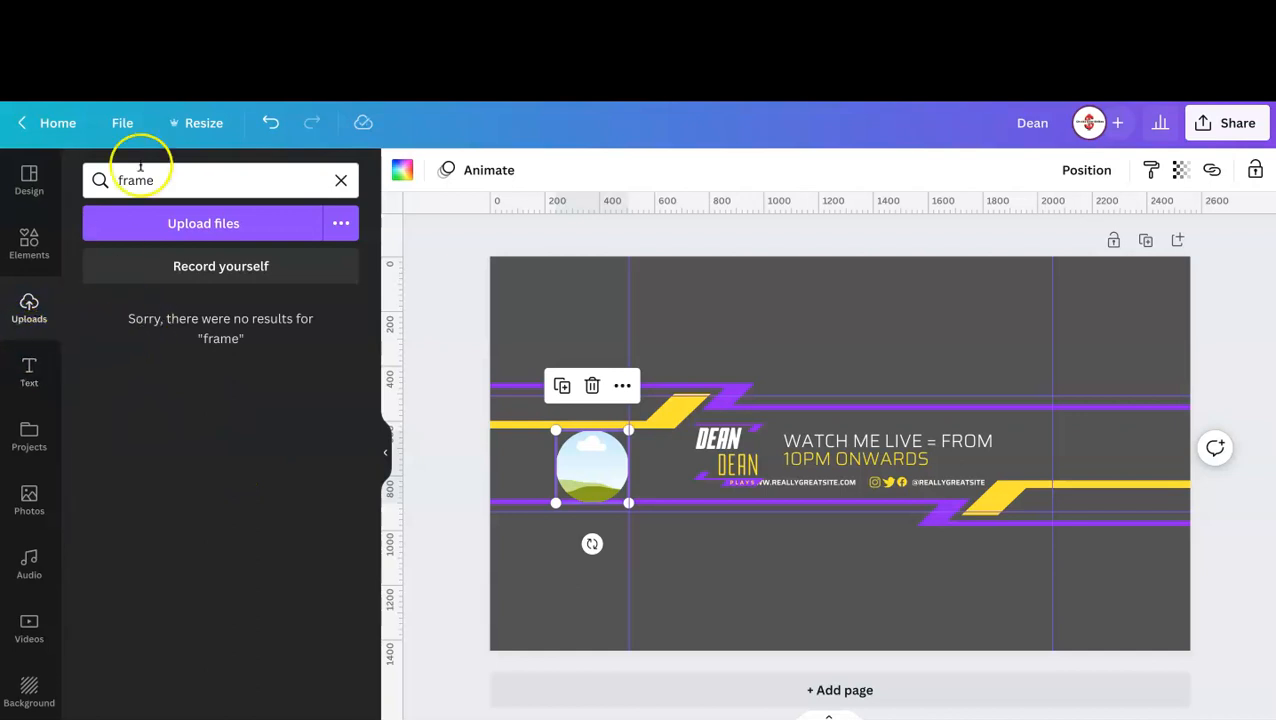
{"action": "left_click", "coordinate": [342, 181]}
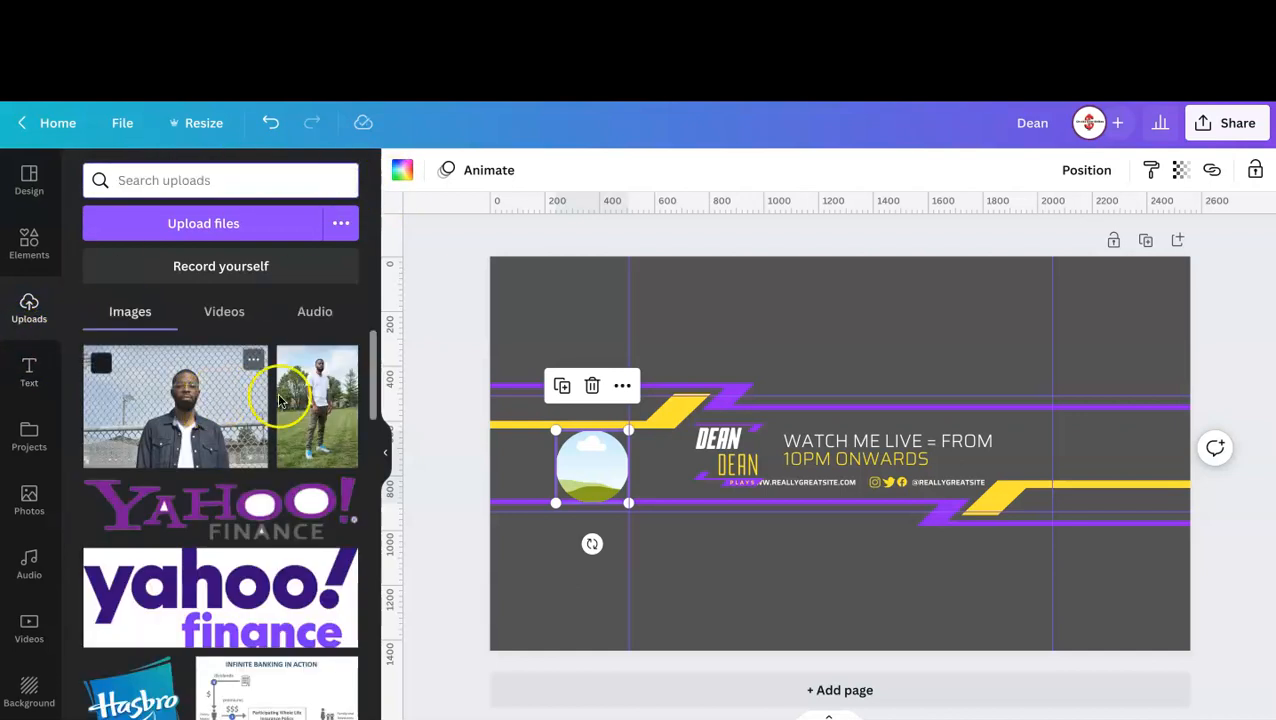
{"action": "left_click_drag", "start_coordinate": [290, 405], "coordinate": [592, 463]}
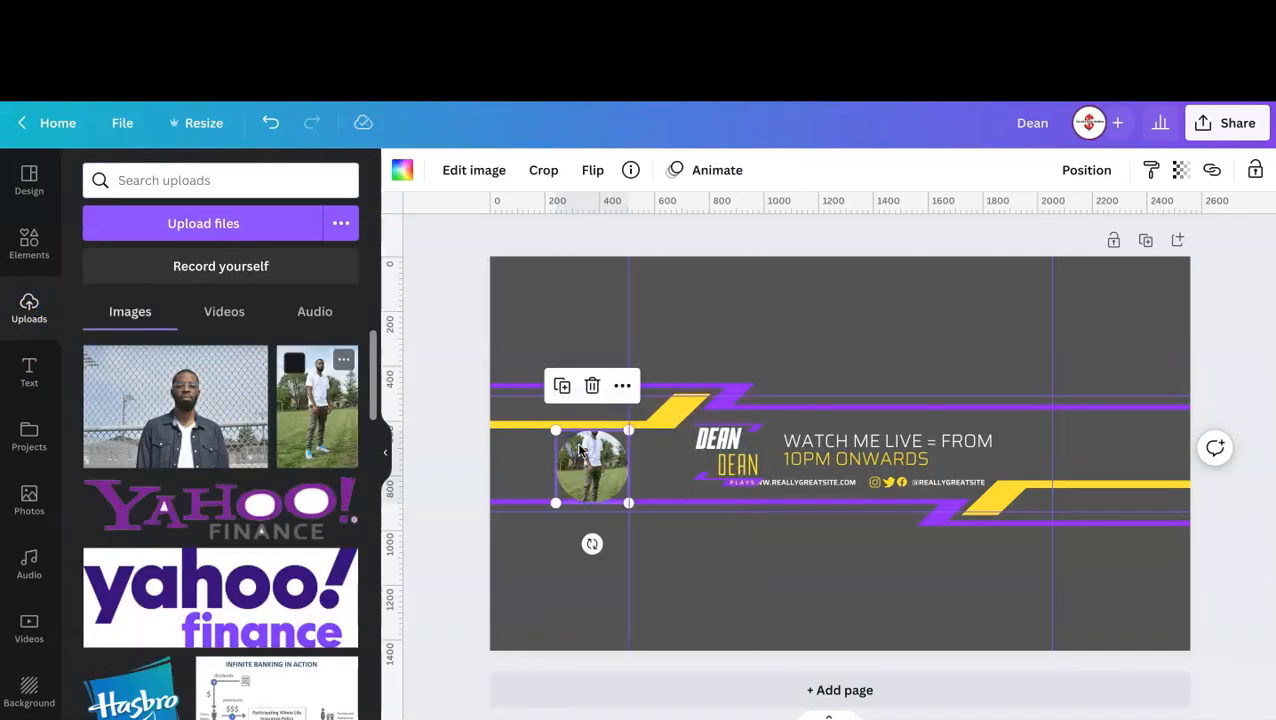
{"action": "left_click_drag", "start_coordinate": [220, 410], "coordinate": [600, 477]}
{"action": "scroll", "coordinate": [262, 418], "scroll_direction": "down", "scroll_amount": 10}
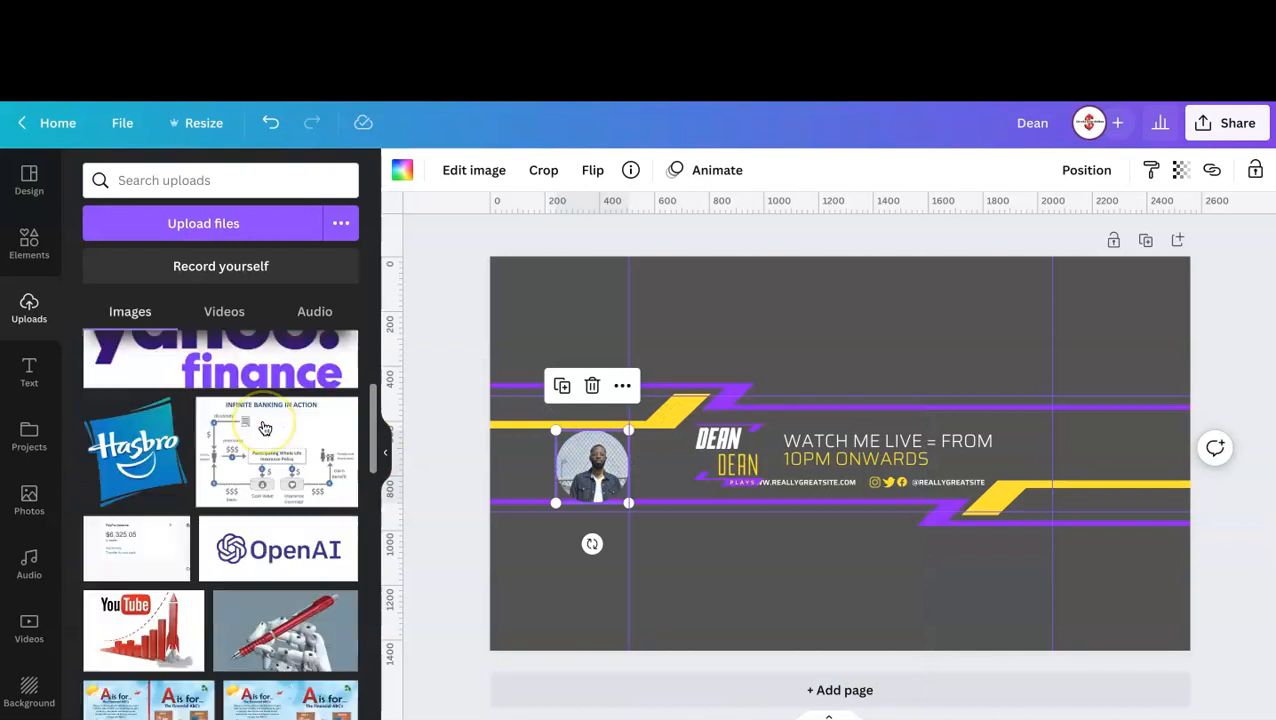
{"action": "left_click", "coordinate": [592, 471]}
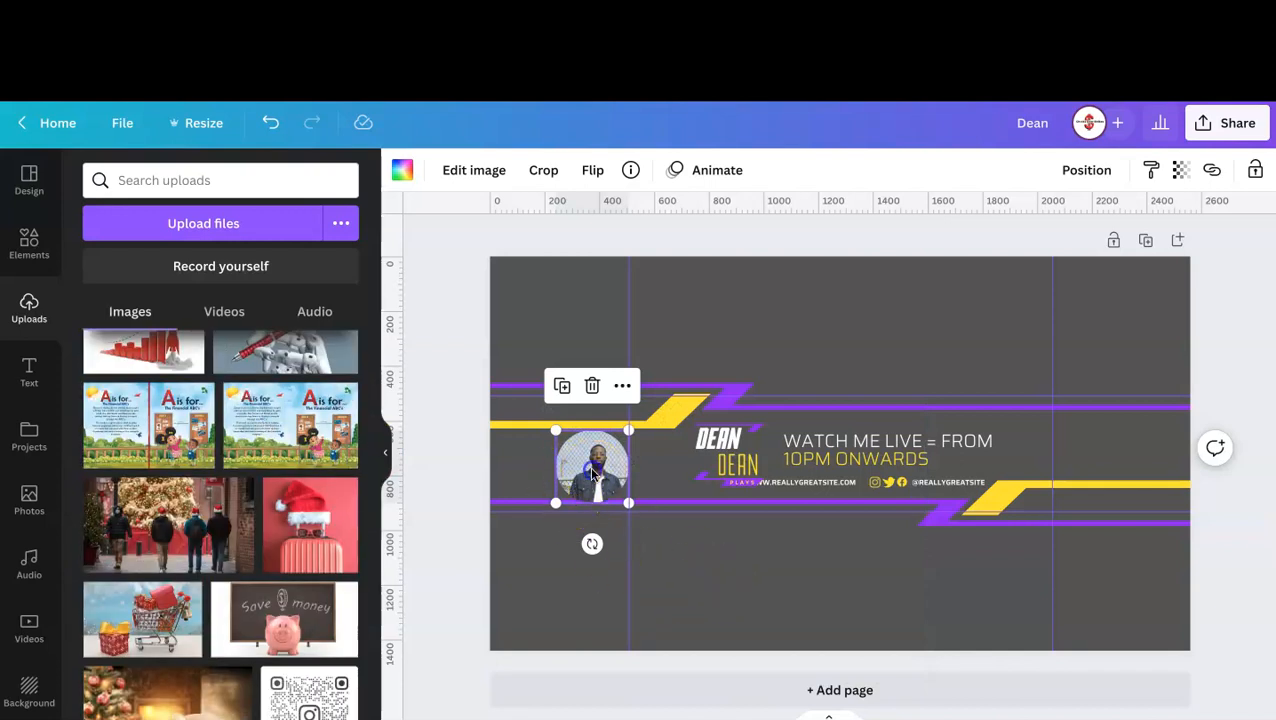
{"action": "left_click", "coordinate": [768, 333]}
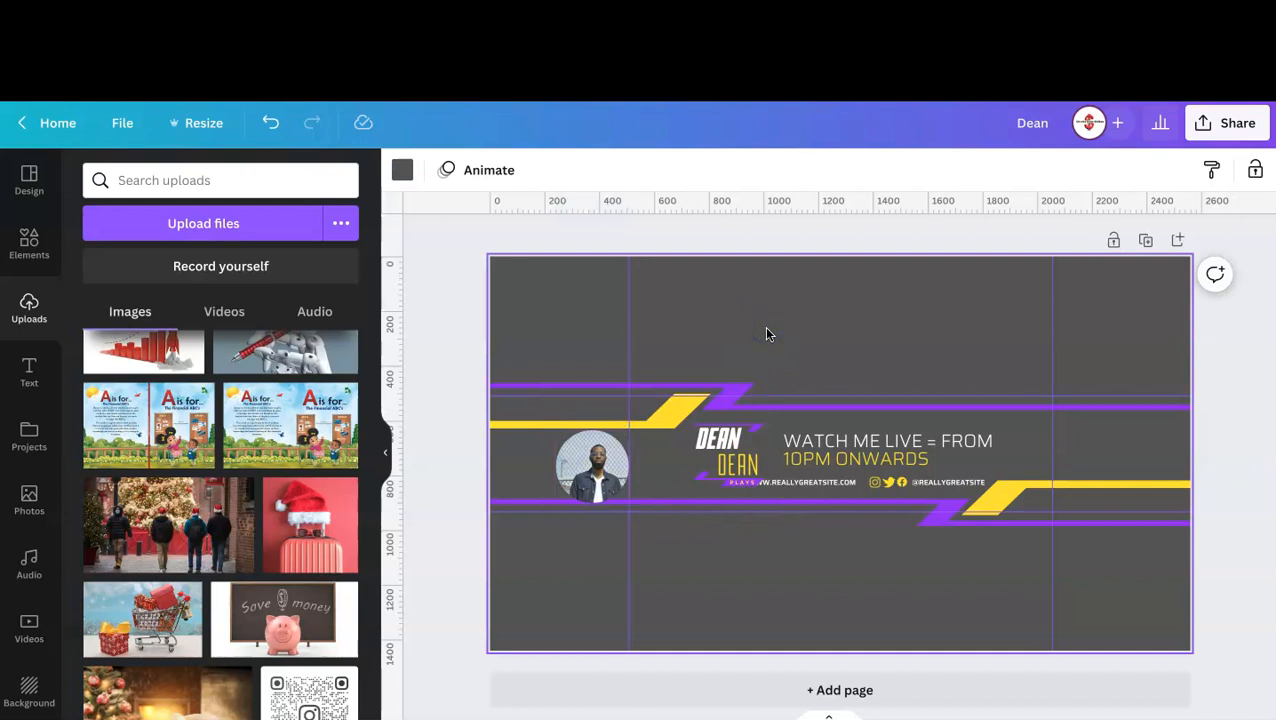
Step: Download the finished banner as a PNG at 2,560 × 1,440 px
{"action": "left_click", "coordinate": [1222, 128]}
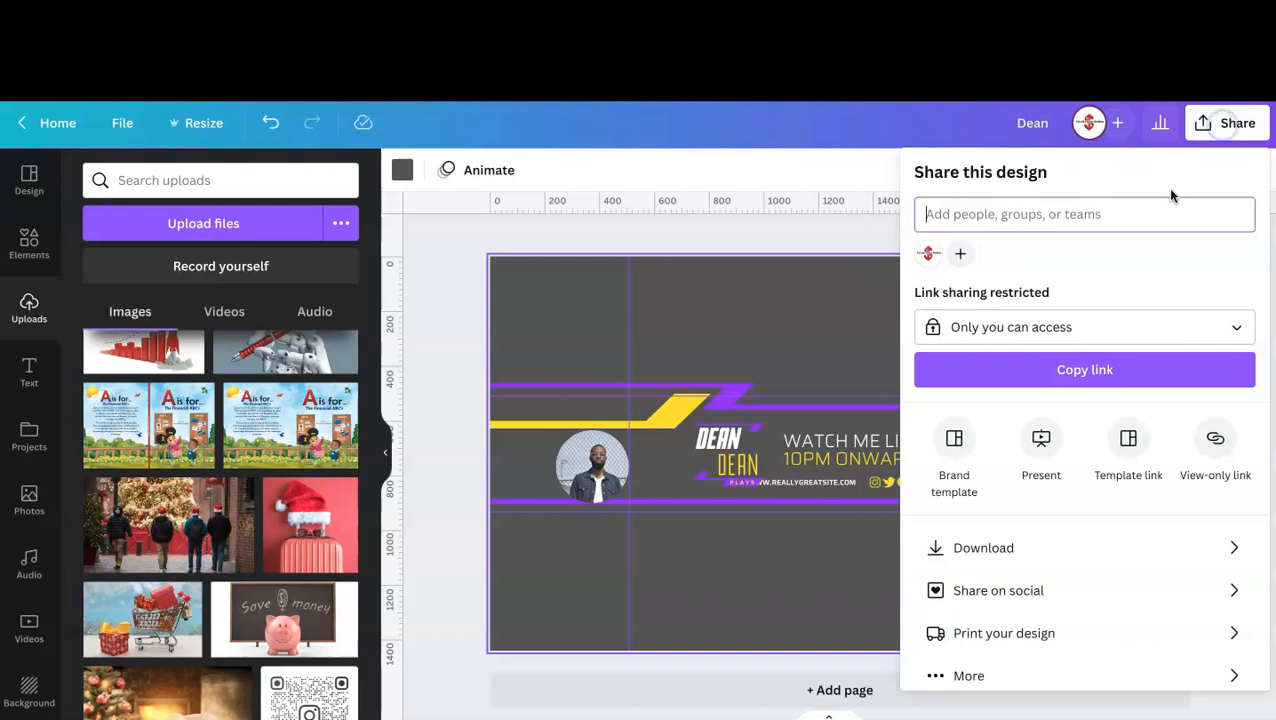
{"action": "left_click", "coordinate": [994, 560]}
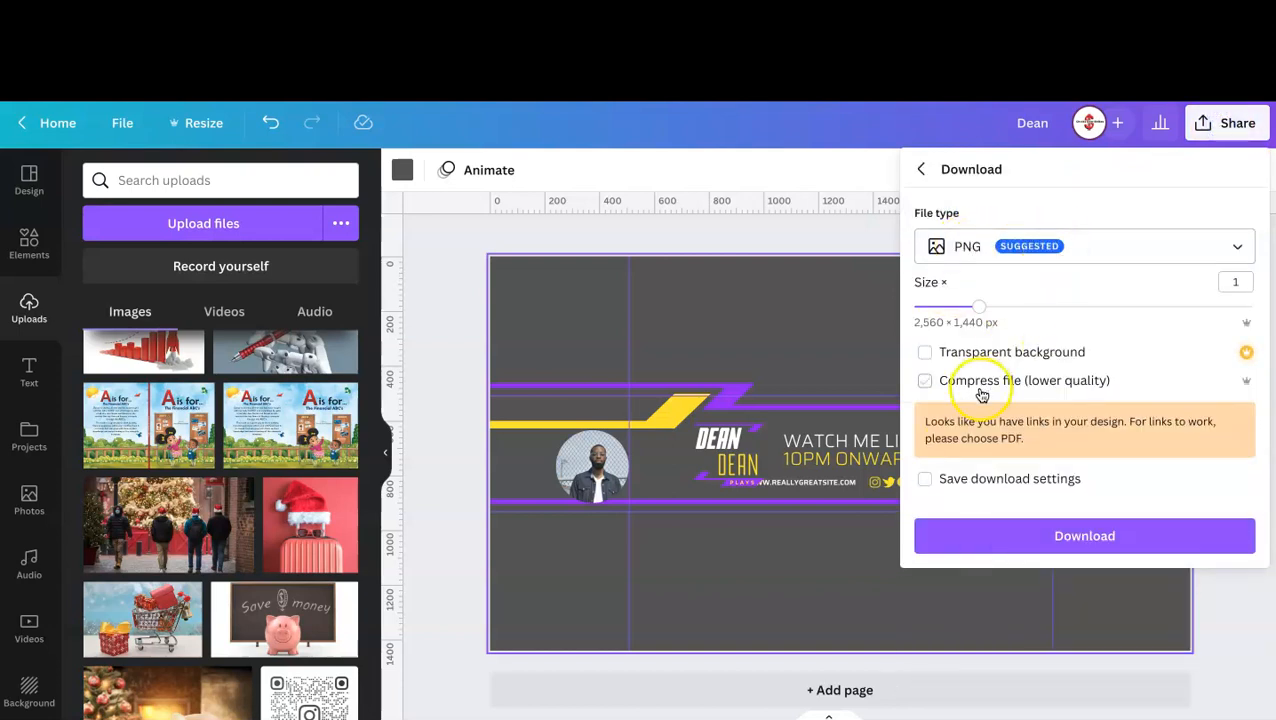
{"action": "left_click", "coordinate": [1012, 540]}
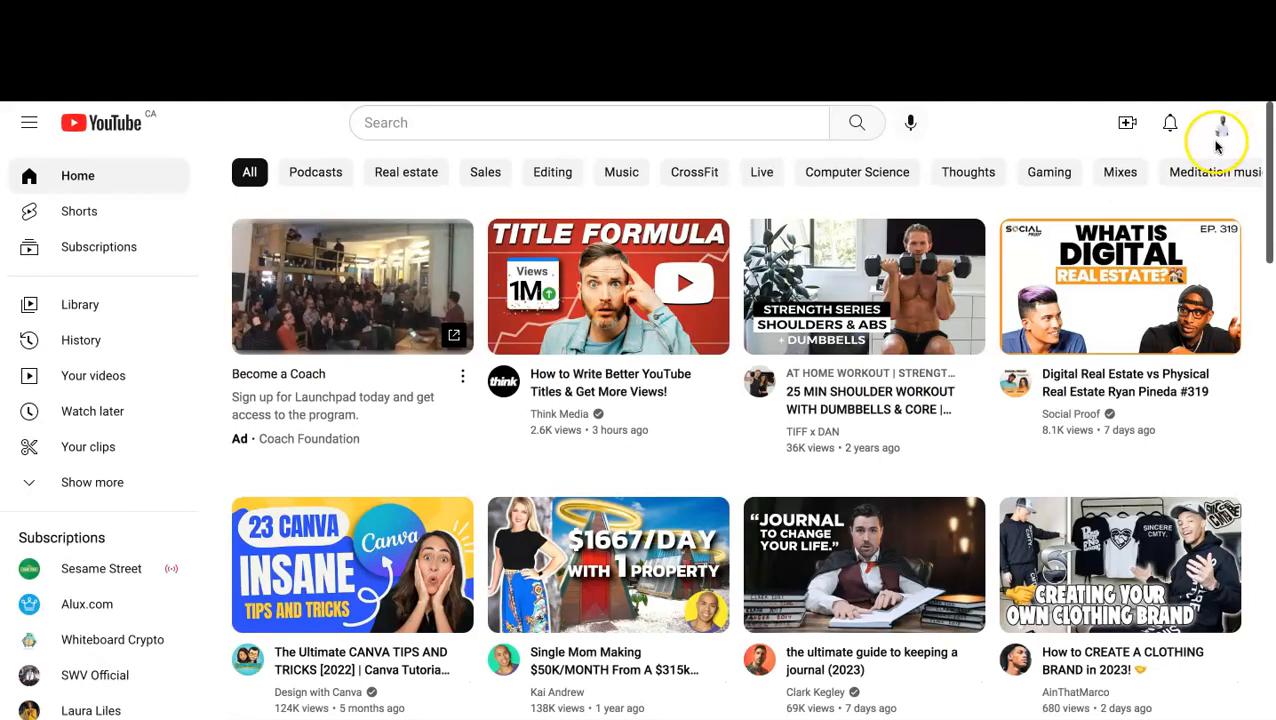
Step: Switch to YouTube, go to your own channel and open the branding settings of its channel customization
{"action": "left_click", "coordinate": [1222, 132]}
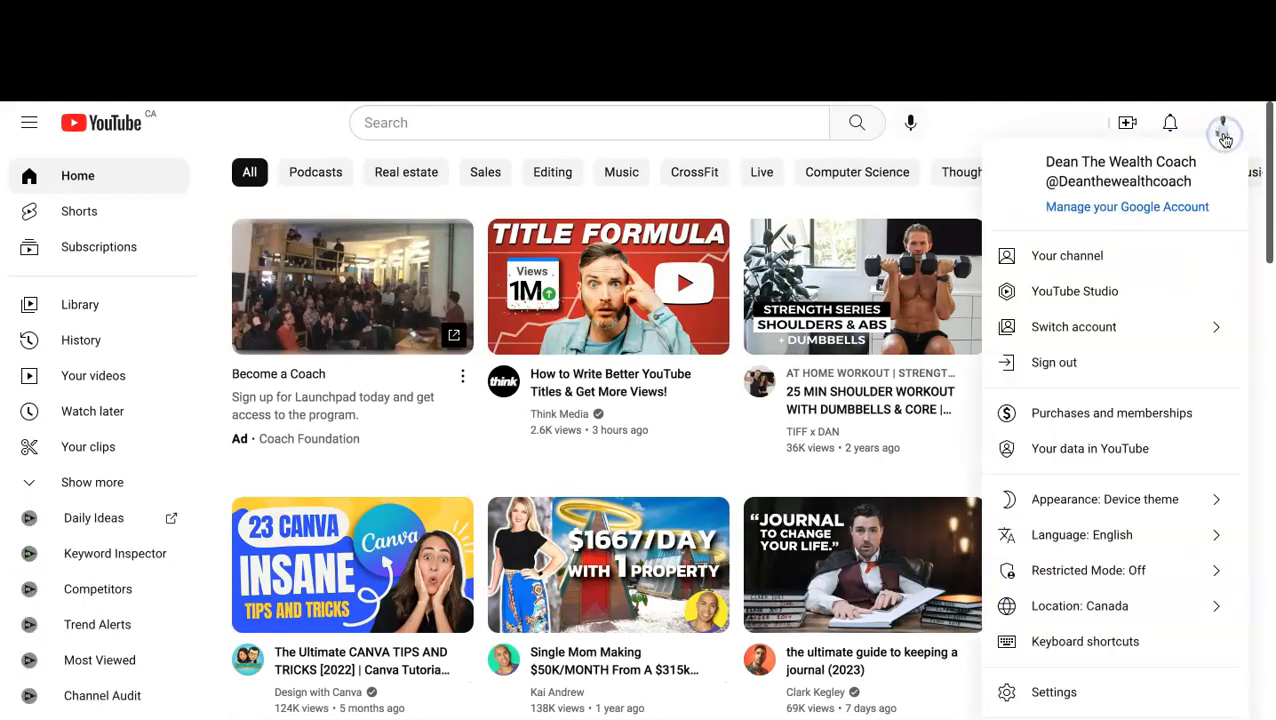
{"action": "left_click", "coordinate": [1068, 222]}
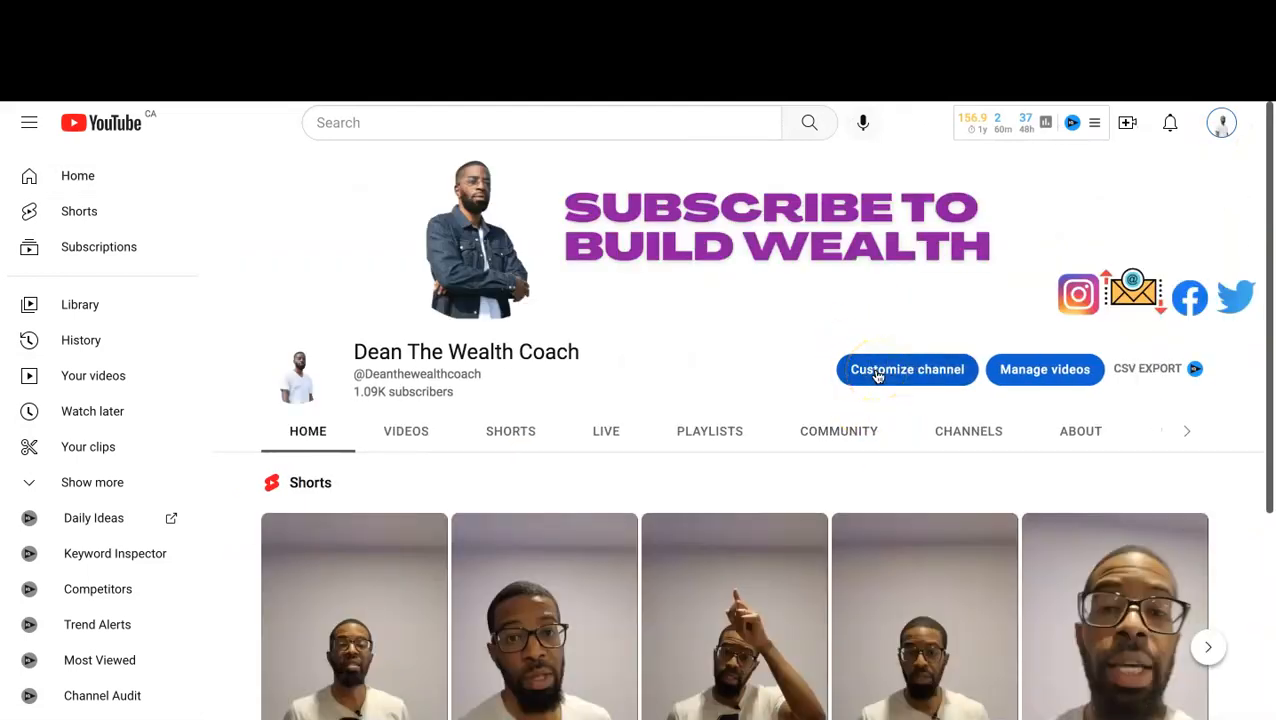
{"action": "left_click", "coordinate": [877, 372]}
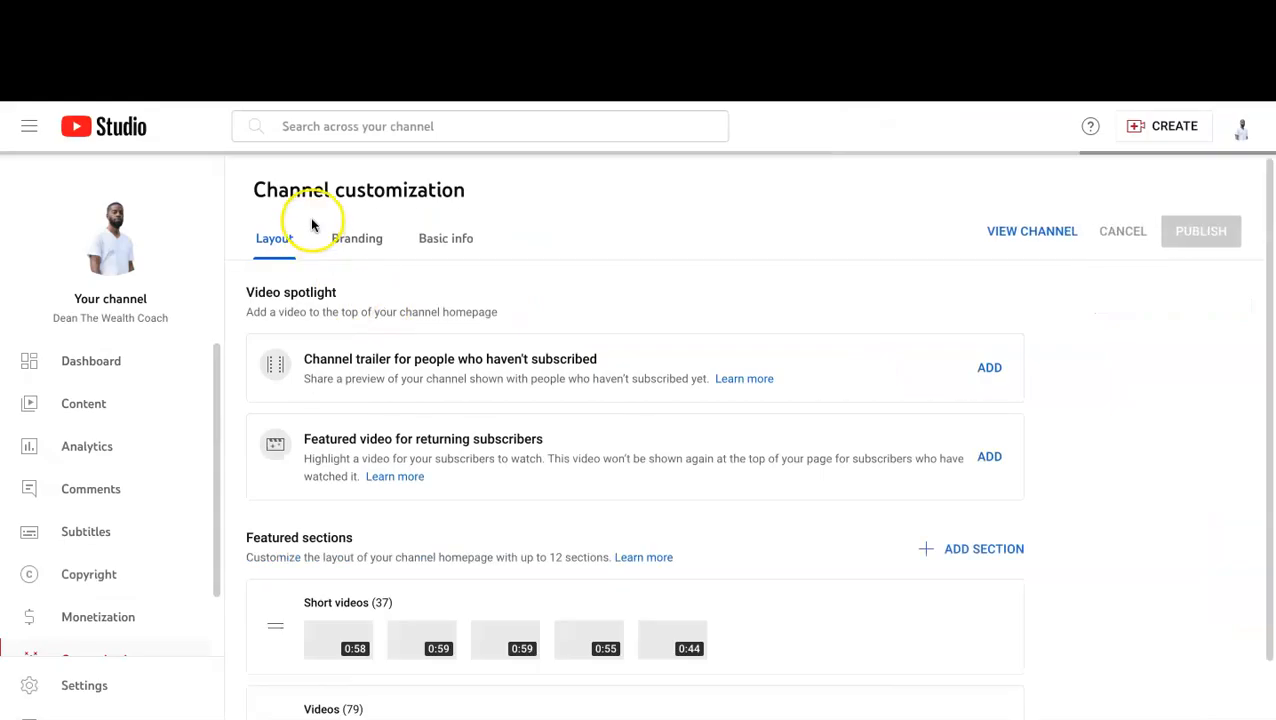
{"action": "left_click", "coordinate": [361, 247]}
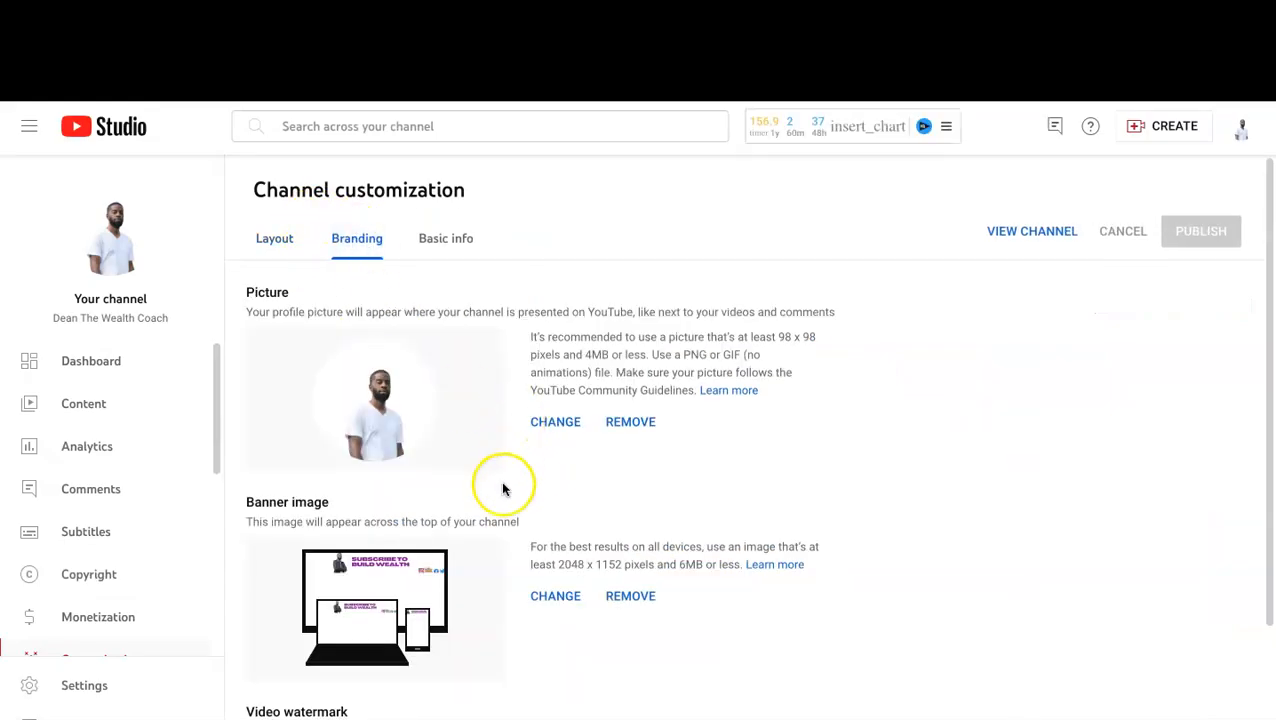
Step: Choose "Dean wealth.png" from the Desktop as the channel's replacement banner image
{"action": "scroll", "coordinate": [495, 510], "scroll_direction": "down", "scroll_amount": 1}
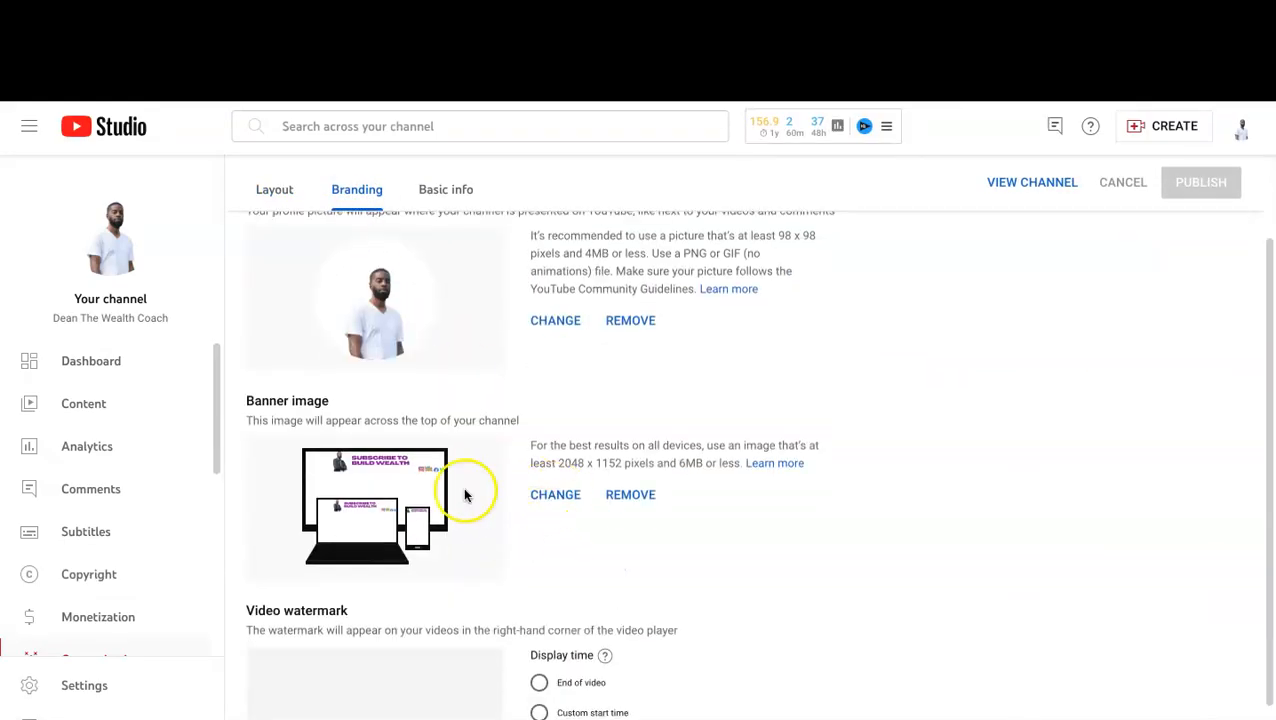
{"action": "left_click", "coordinate": [554, 497]}
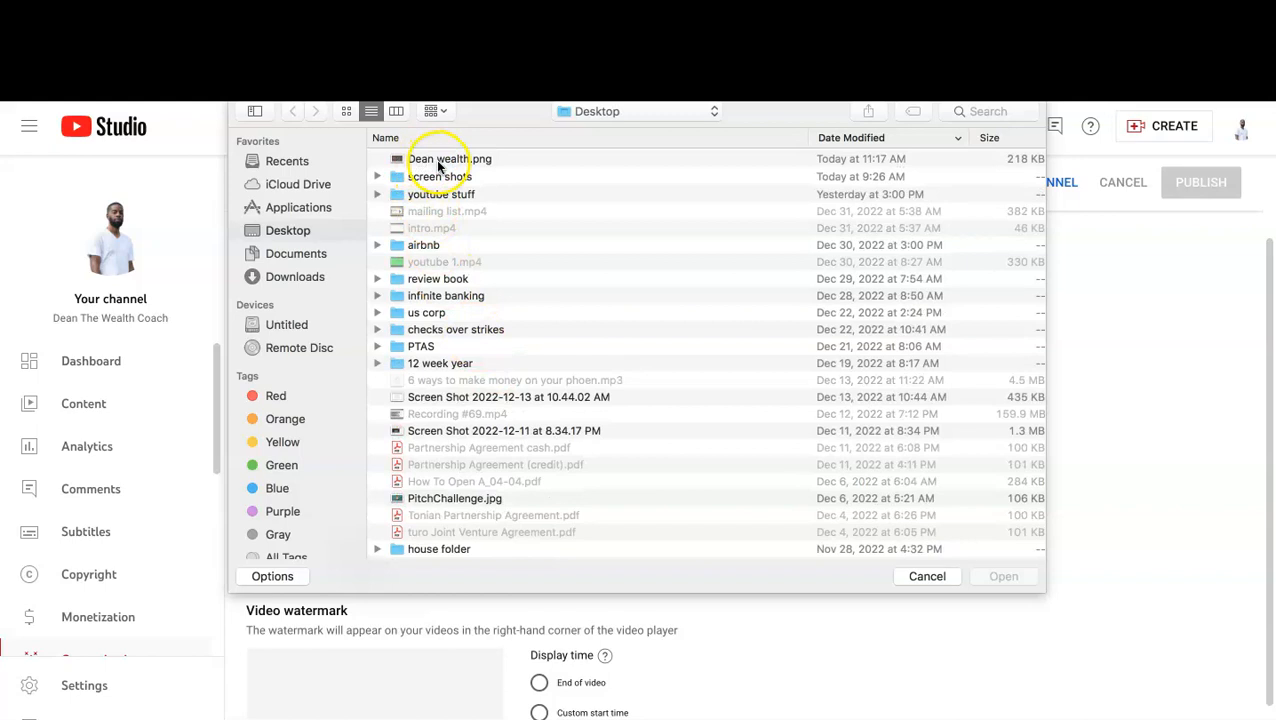
{"action": "left_click", "coordinate": [435, 160]}
{"action": "left_click", "coordinate": [975, 578]}
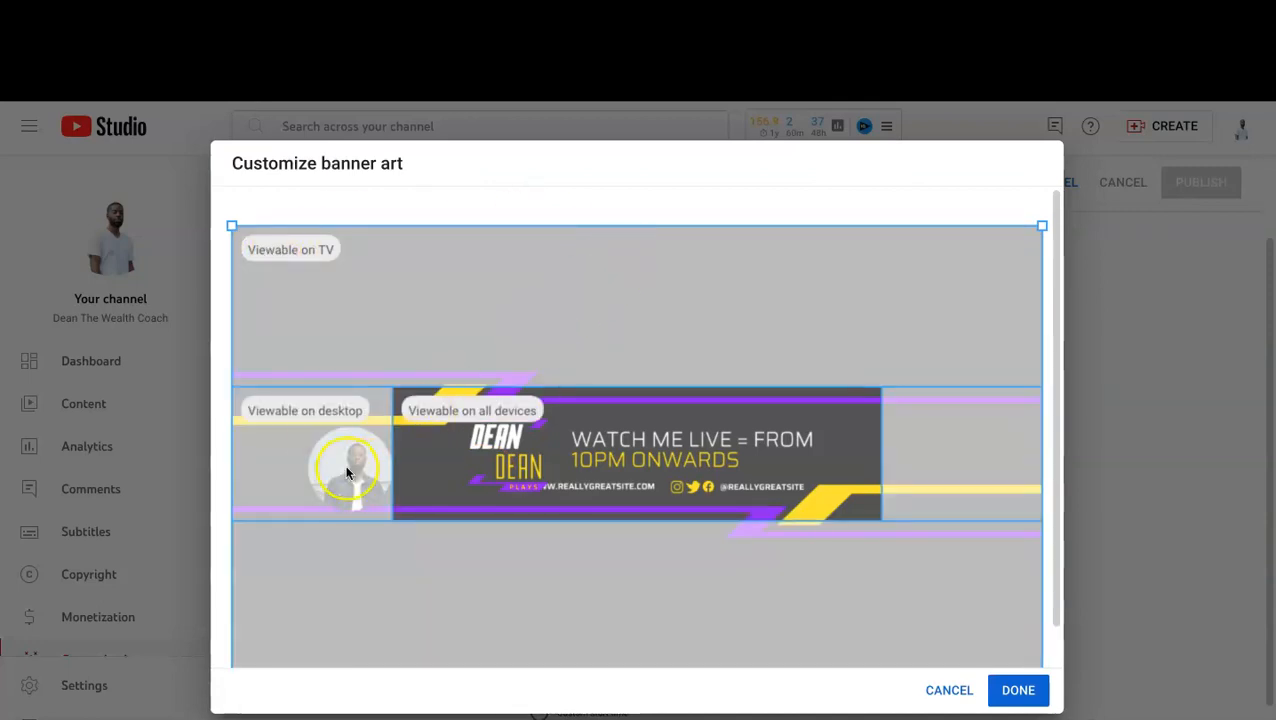
Step: Preview the banner's areas viewable on desktop and on all devices, and cancel the banner change
{"action": "mouse_move", "coordinate": [316, 422]}
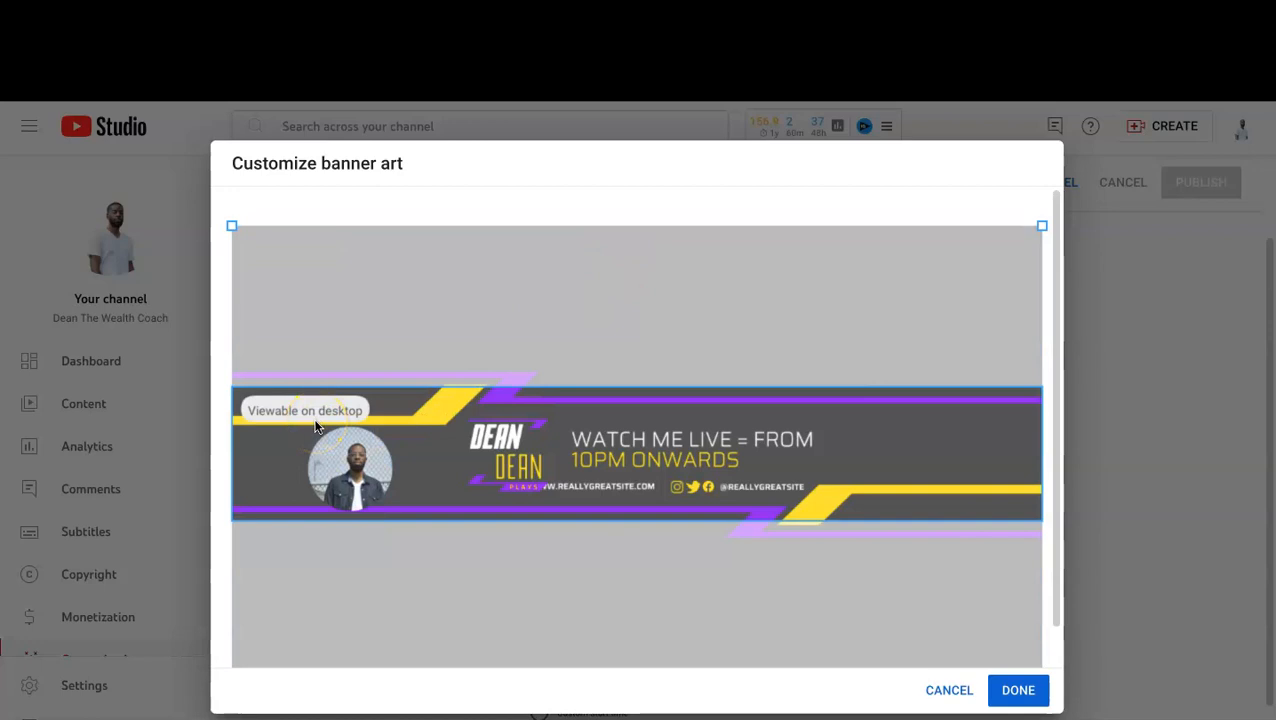
{"action": "mouse_move", "coordinate": [508, 414]}
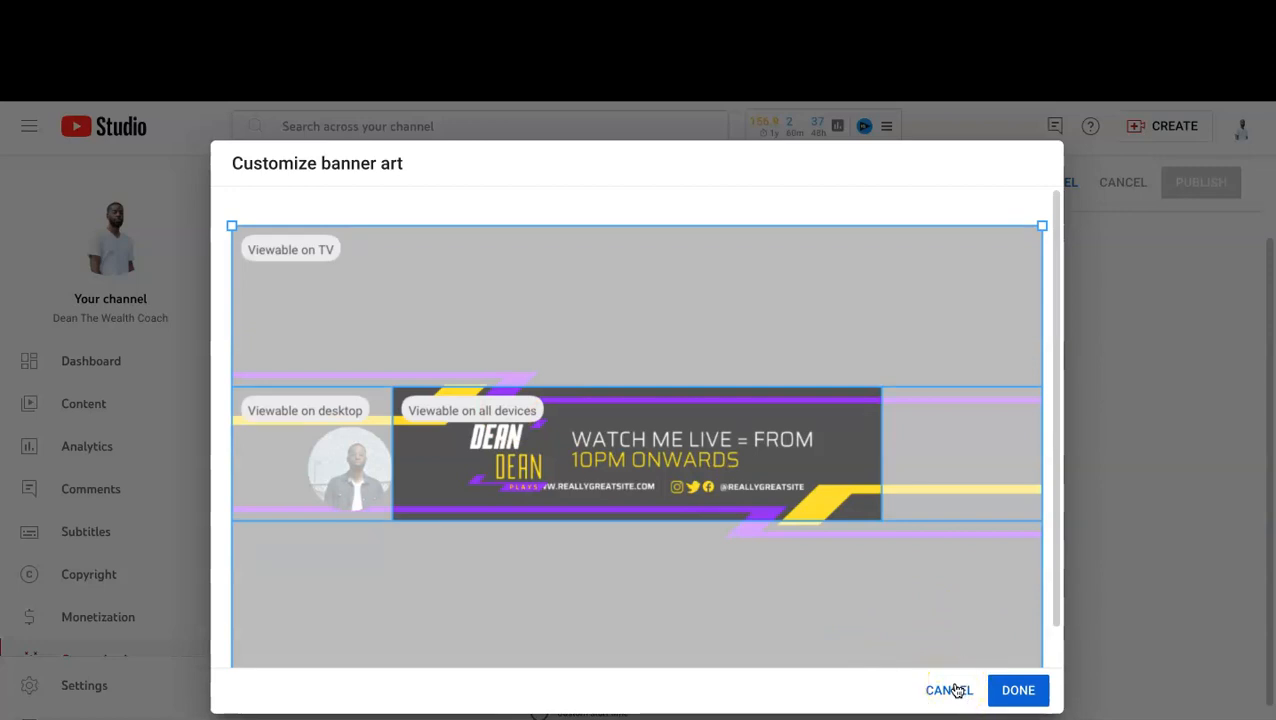
{"action": "scroll", "coordinate": [884, 507], "scroll_direction": "down", "scroll_amount": 1}
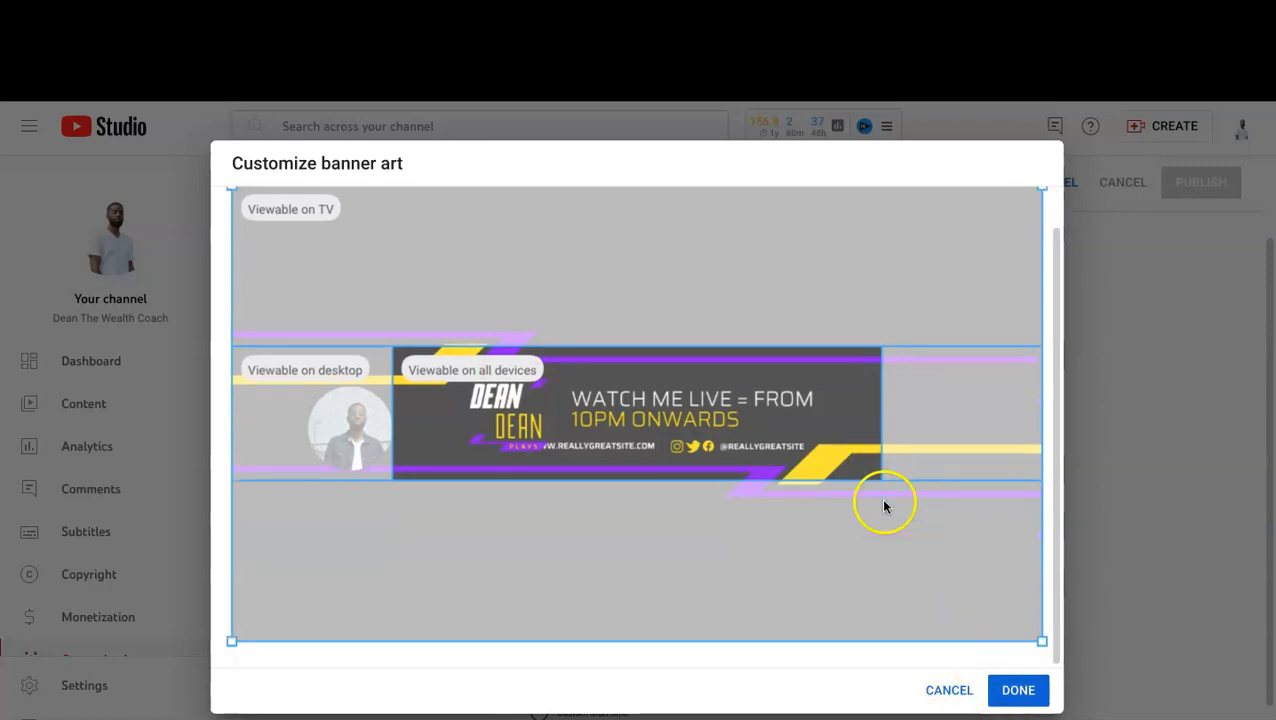
{"action": "left_click", "coordinate": [966, 694]}
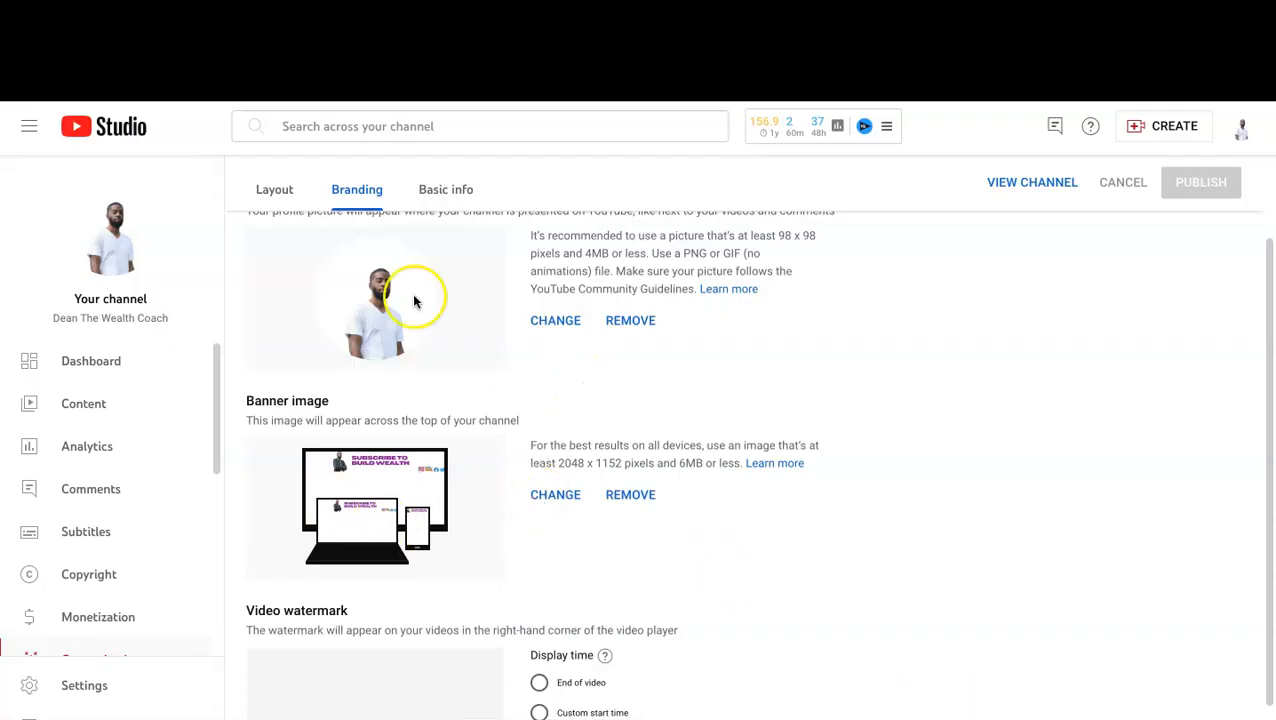
Step: Return to the public channel page and test the Twitter icon's link in the existing banner
{"action": "left_click", "coordinate": [113, 229]}
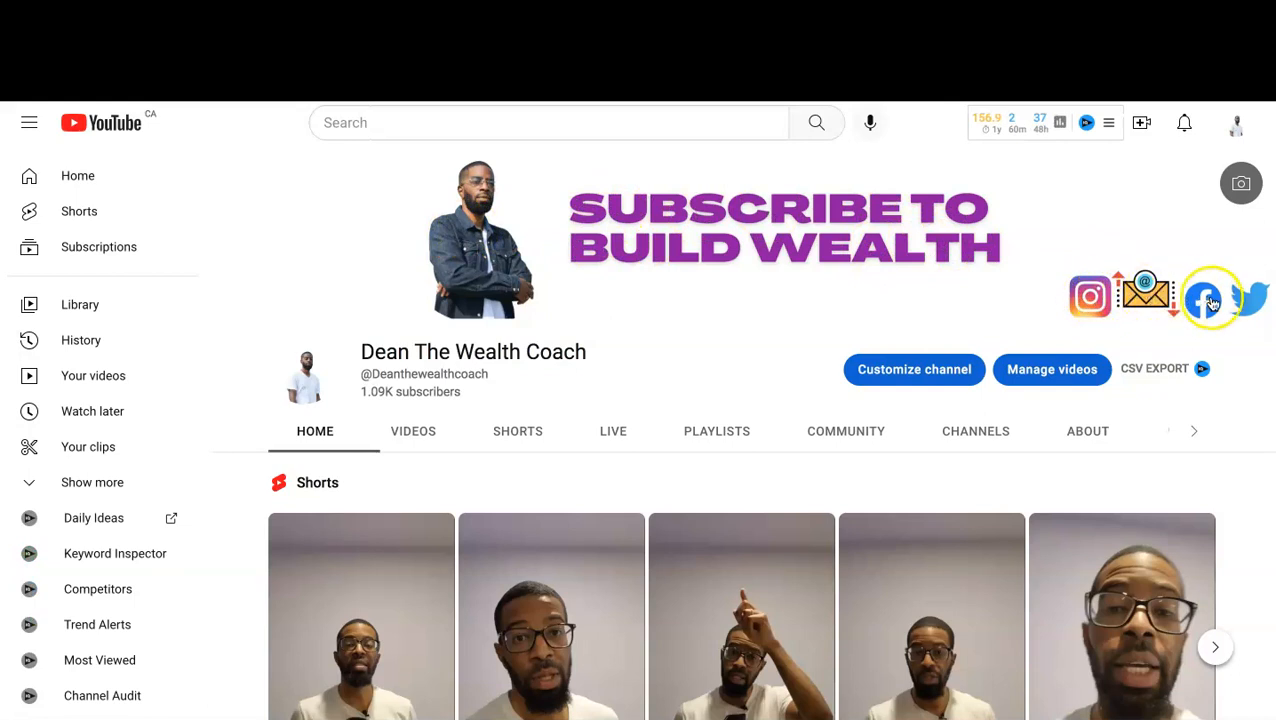
{"action": "left_click", "coordinate": [1241, 306]}
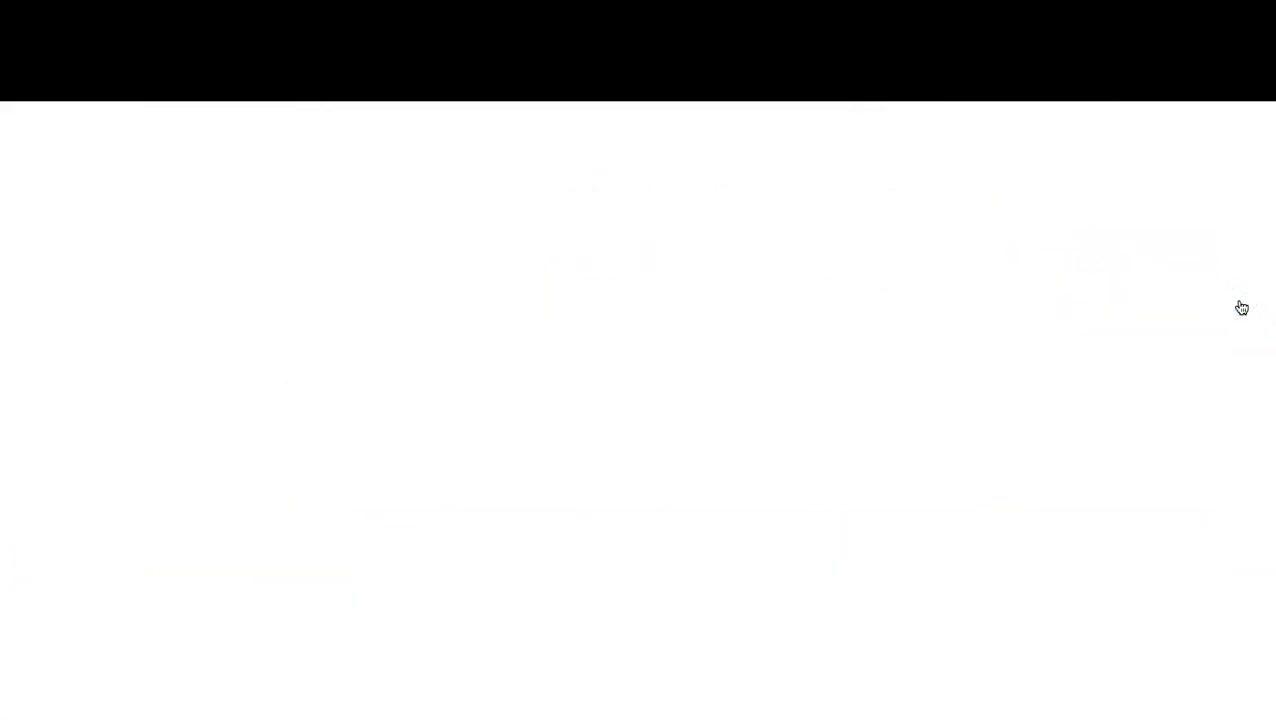